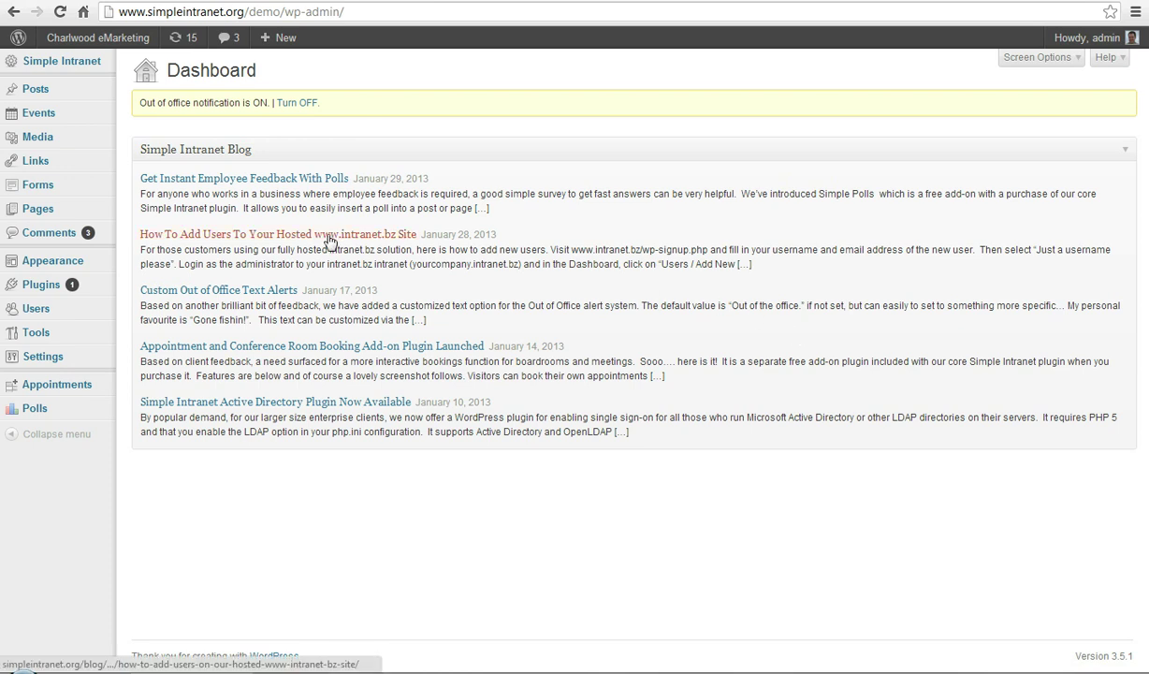
Step: Open the Appointments+ general settings and enable creating an appointment page with current and next month's schedules
{"action": "mouse_move", "coordinate": [91, 393]}
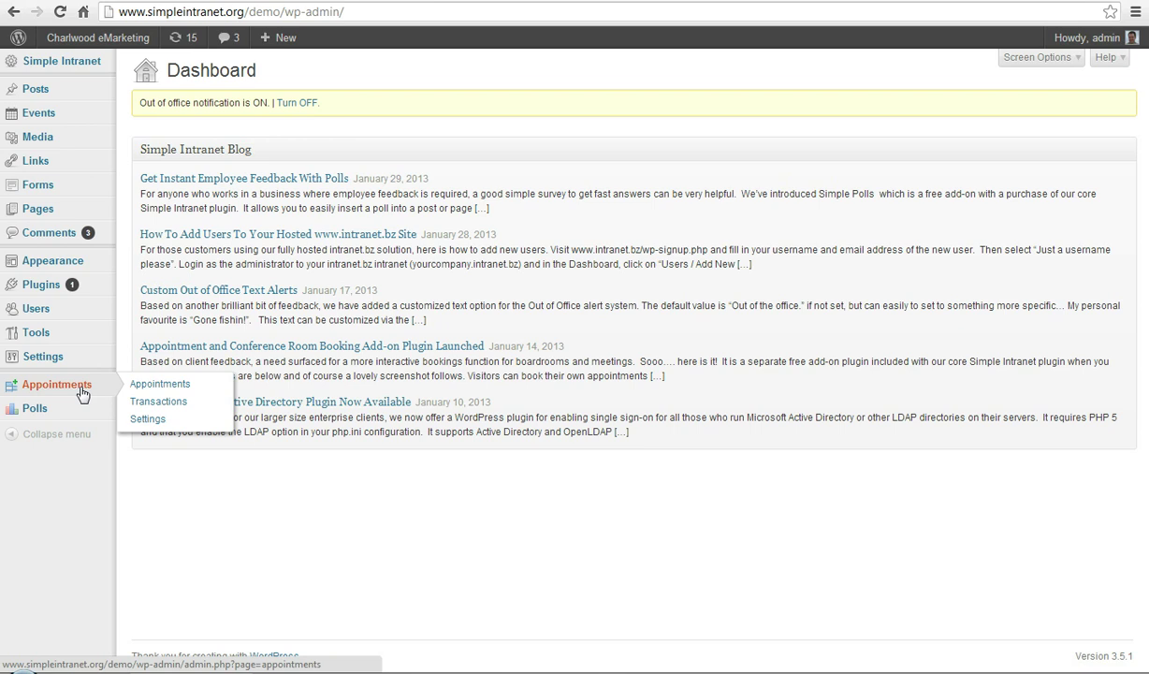
{"action": "left_click", "coordinate": [147, 420]}
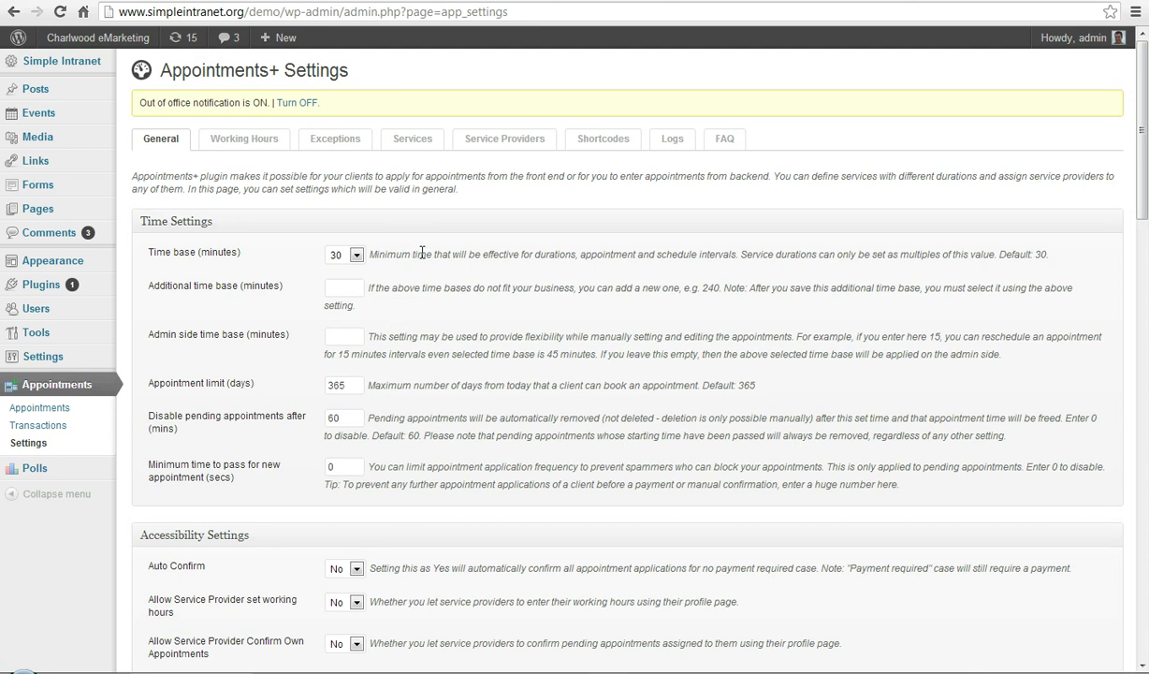
{"action": "scroll", "coordinate": [421, 253], "scroll_direction": "down", "scroll_amount": 1}
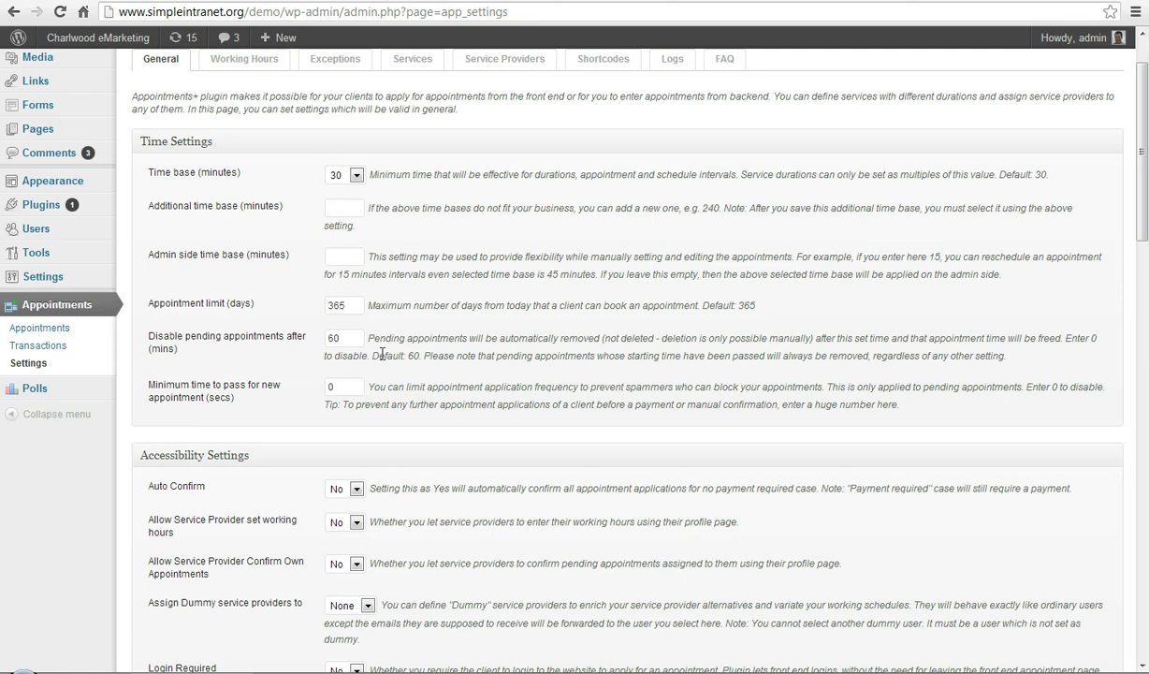
{"action": "scroll", "coordinate": [398, 337], "scroll_direction": "down", "scroll_amount": 3}
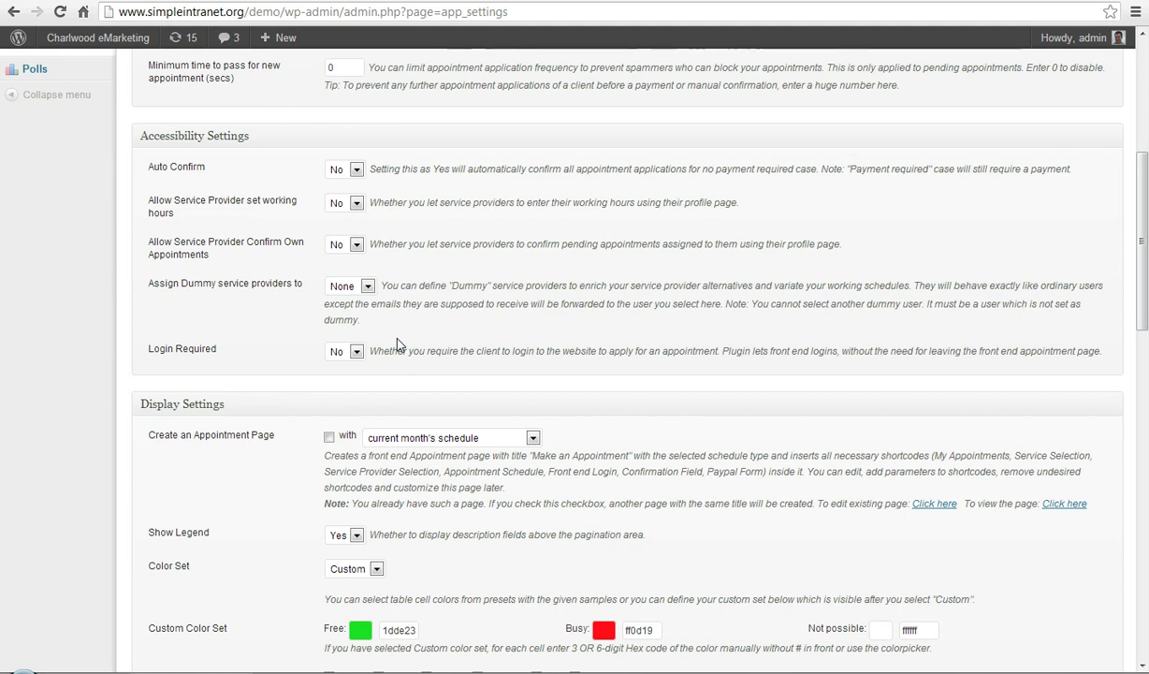
{"action": "scroll", "coordinate": [398, 343], "scroll_direction": "down", "scroll_amount": 1}
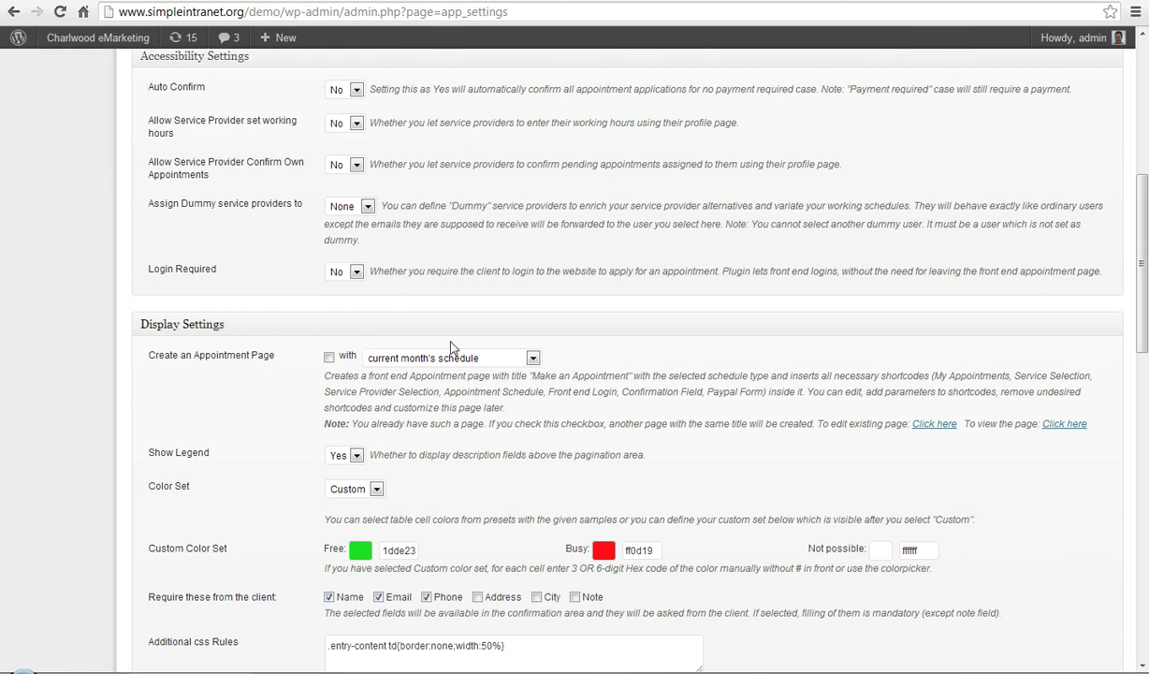
{"action": "left_click", "coordinate": [510, 360]}
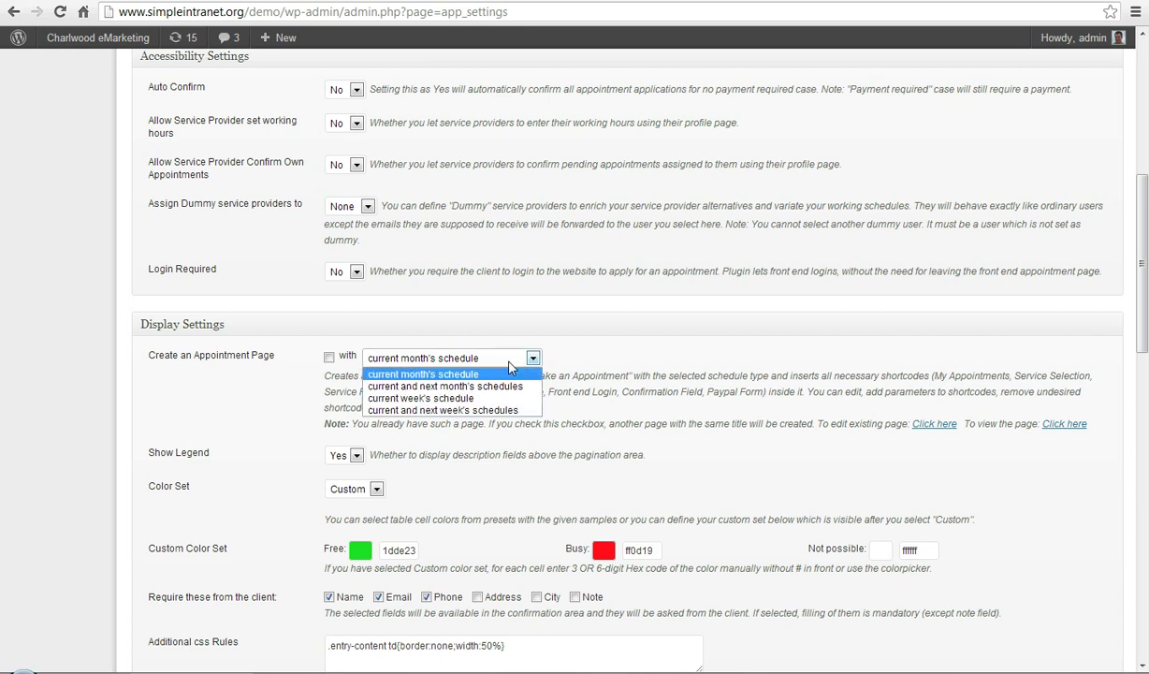
{"action": "left_click", "coordinate": [482, 386]}
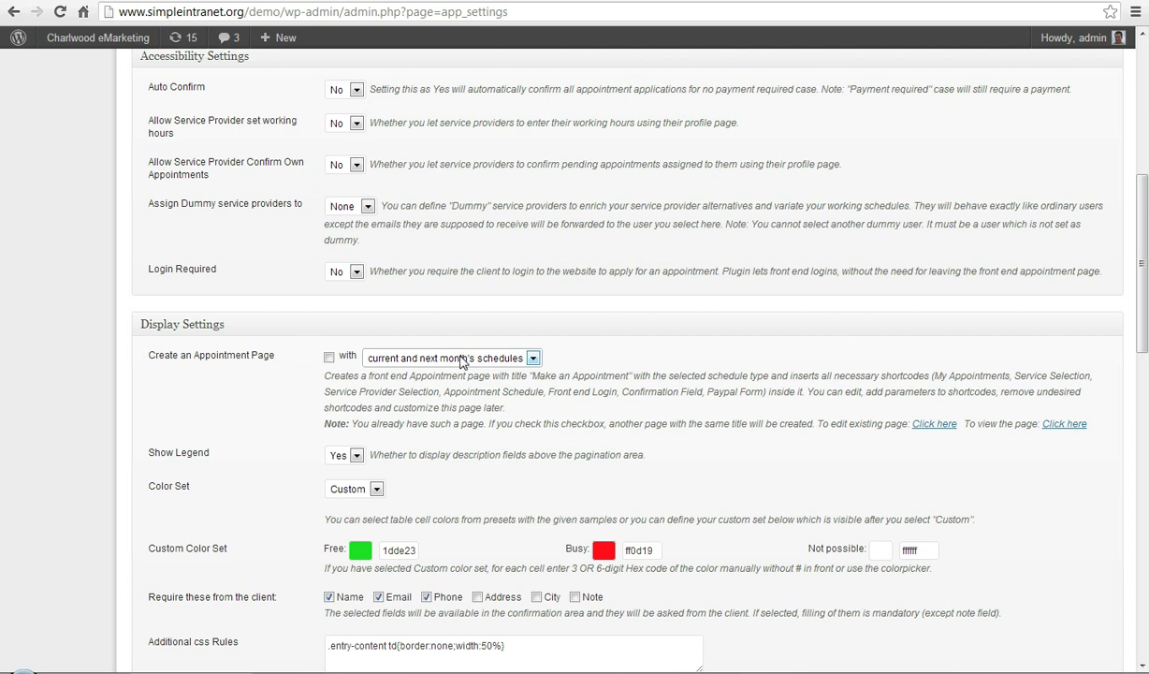
{"action": "left_click", "coordinate": [328, 357]}
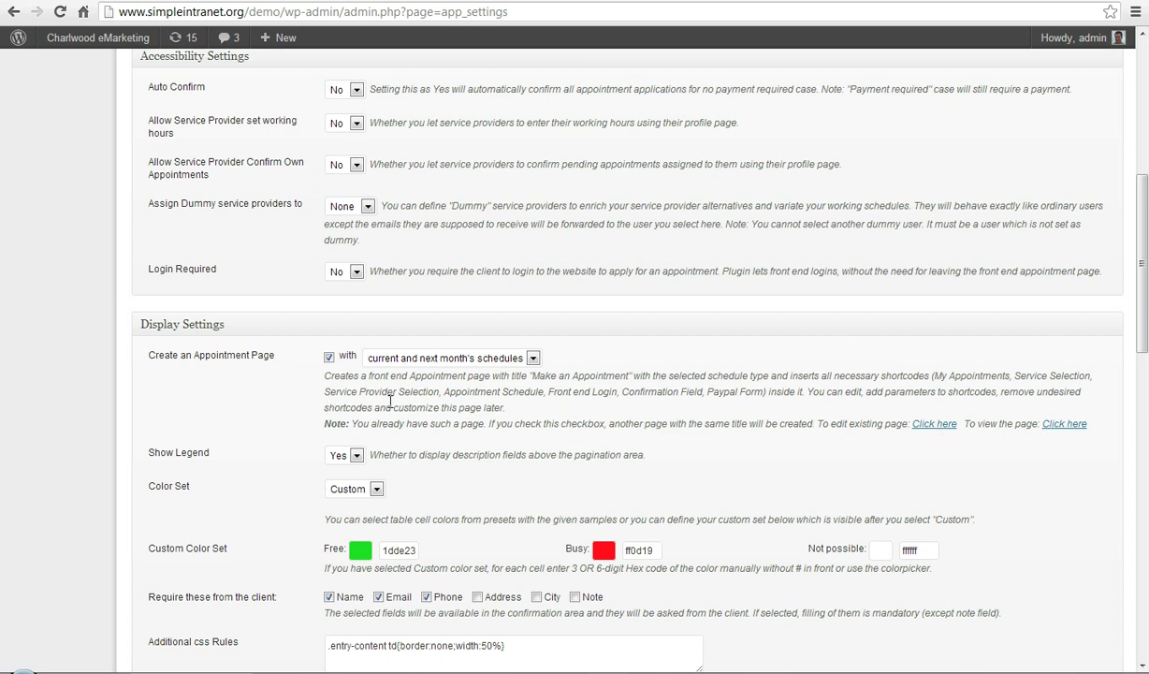
Step: Review the remaining display, payment, notification and advanced settings, and save the general settings
{"action": "scroll", "coordinate": [391, 404], "scroll_direction": "down", "scroll_amount": 1}
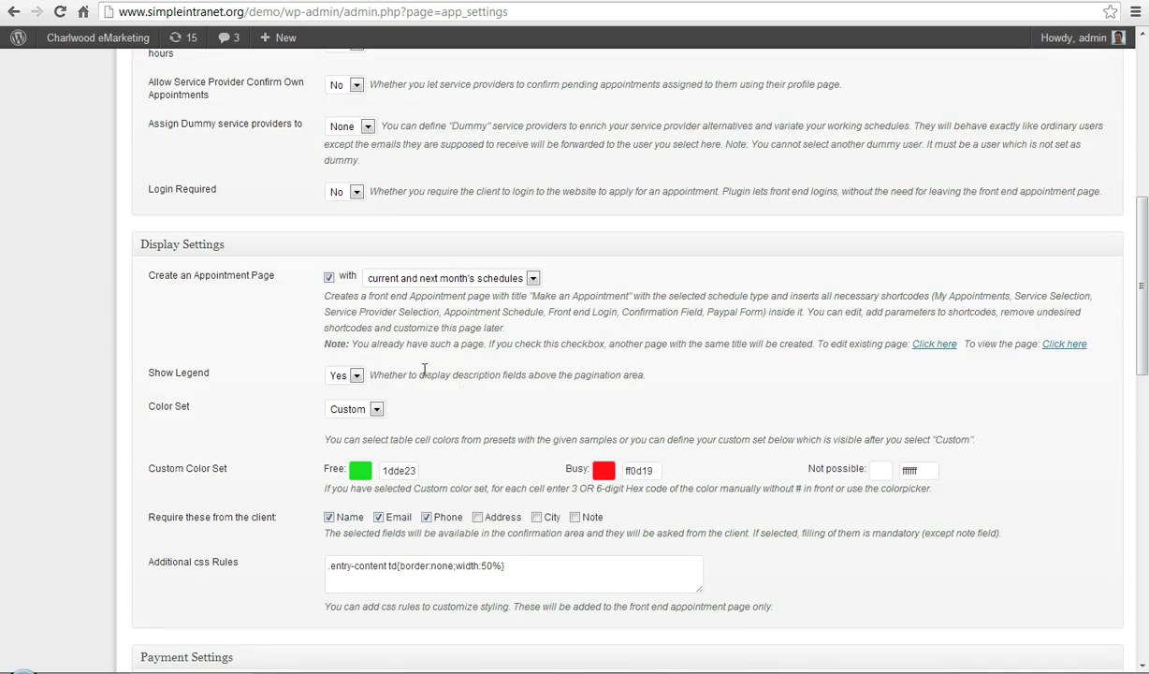
{"action": "scroll", "coordinate": [424, 371], "scroll_direction": "down", "scroll_amount": 1}
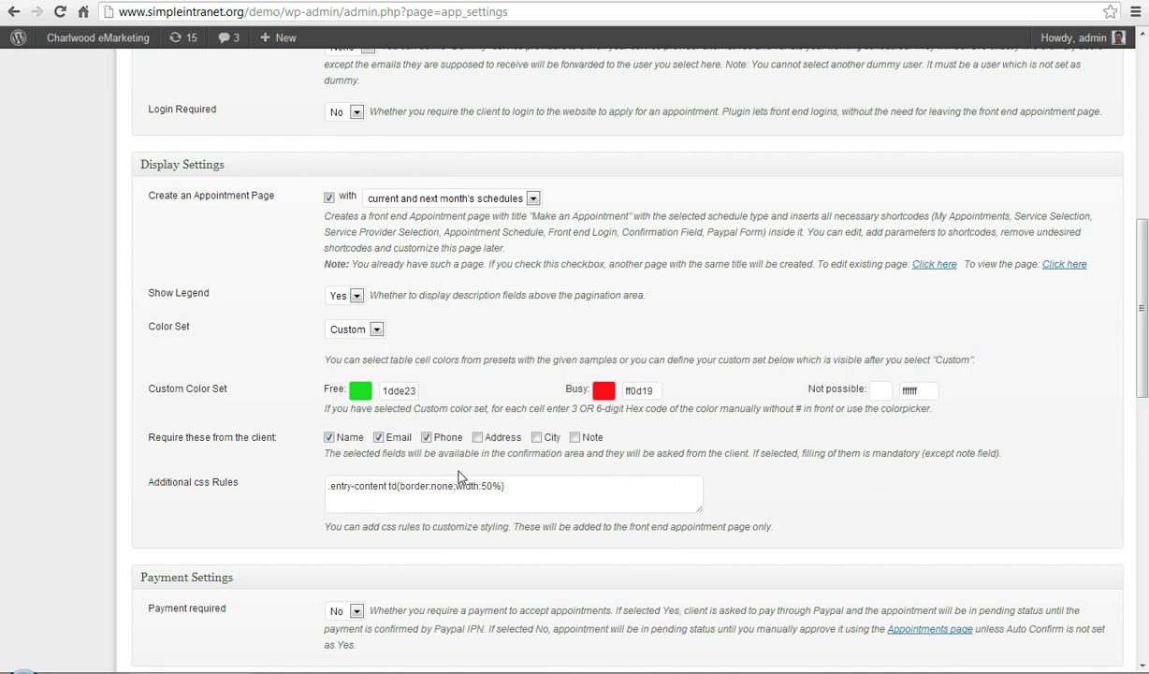
{"action": "scroll", "coordinate": [447, 463], "scroll_direction": "down", "scroll_amount": 2}
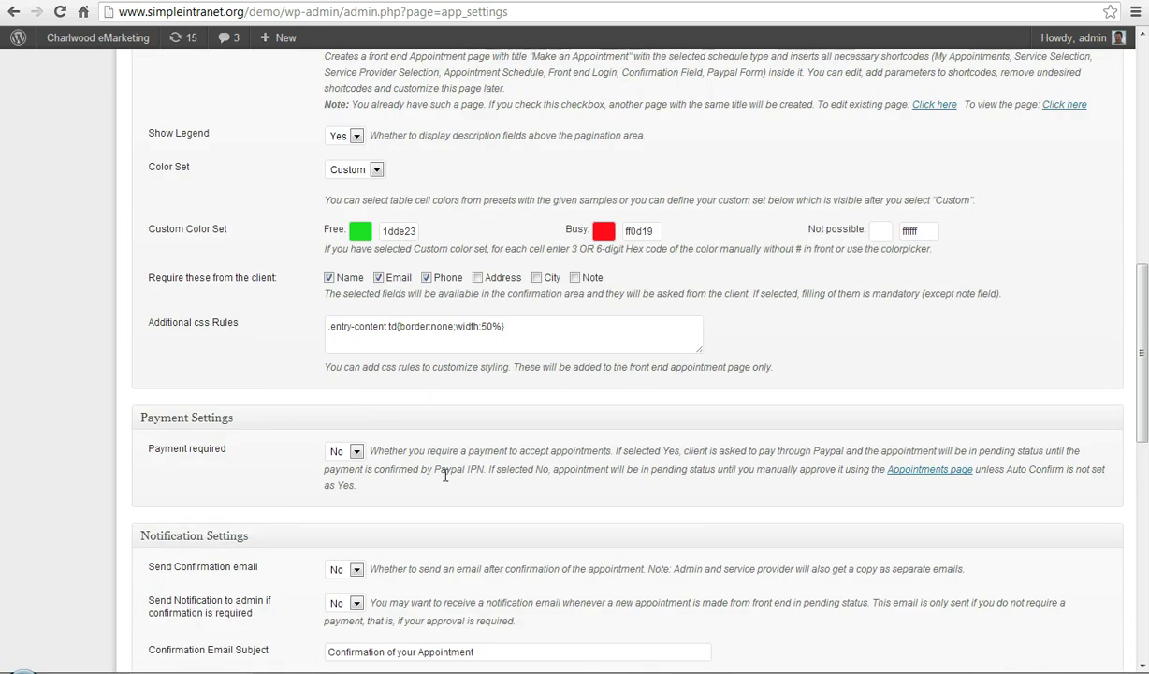
{"action": "scroll", "coordinate": [446, 475], "scroll_direction": "down", "scroll_amount": 1}
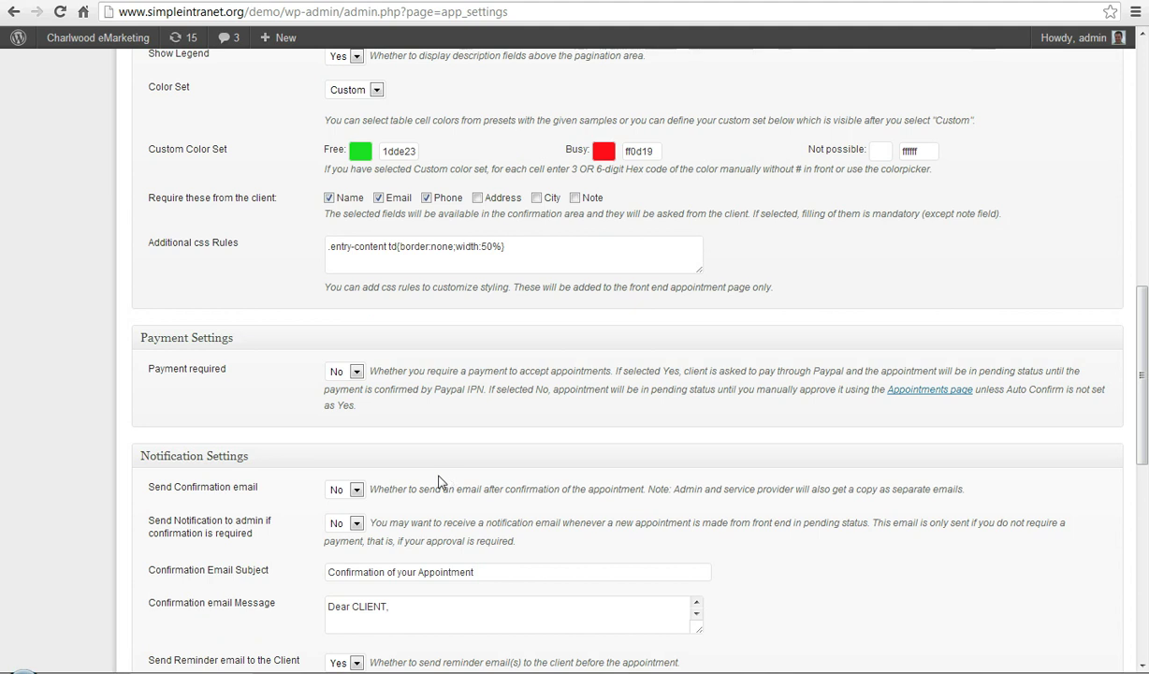
{"action": "scroll", "coordinate": [446, 475], "scroll_direction": "down", "scroll_amount": 1}
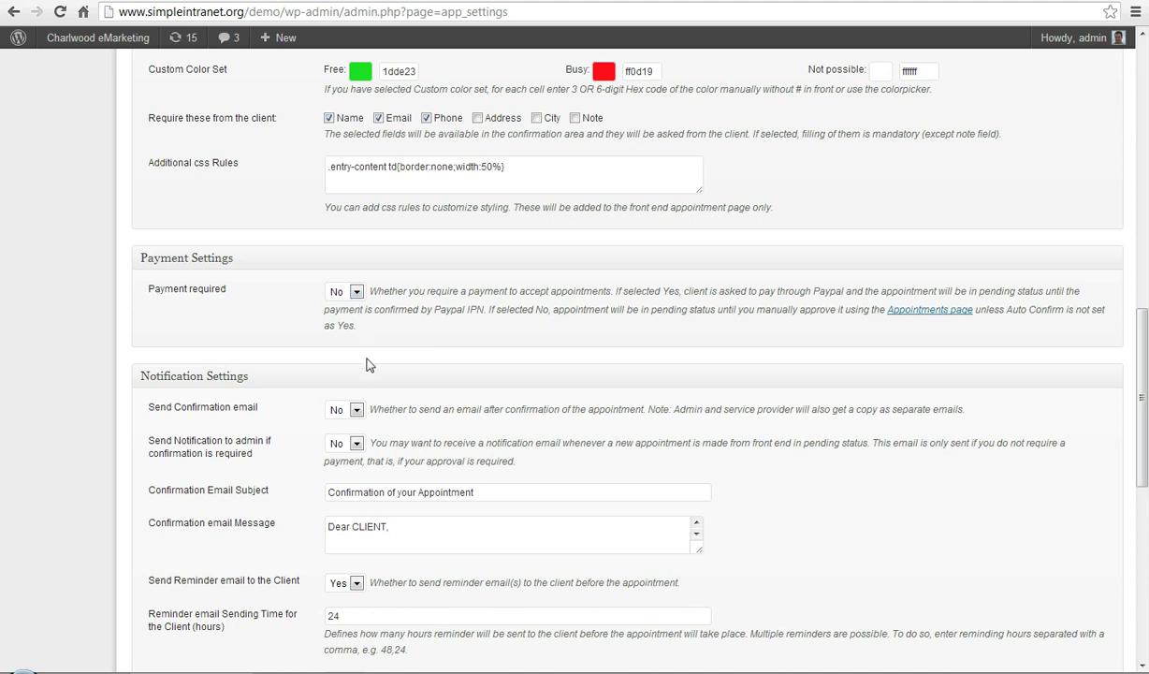
{"action": "scroll", "coordinate": [367, 368], "scroll_direction": "down", "scroll_amount": 2}
{"action": "scroll", "coordinate": [367, 367], "scroll_direction": "down", "scroll_amount": 5}
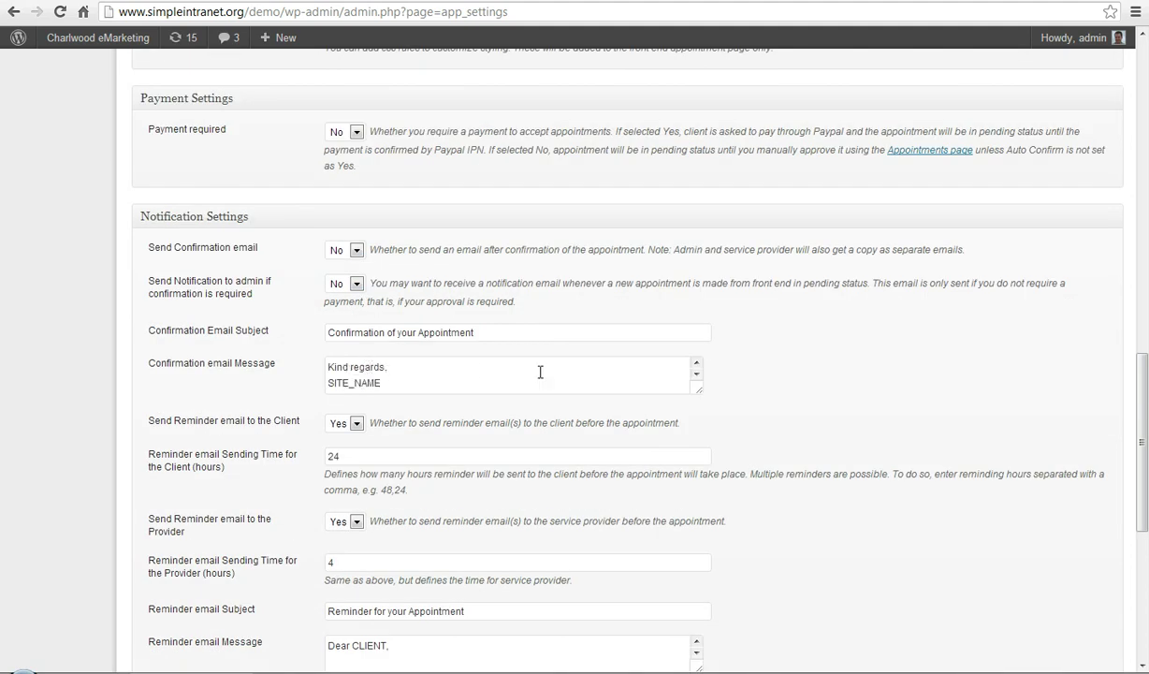
{"action": "scroll", "coordinate": [537, 381], "scroll_direction": "down", "scroll_amount": 3}
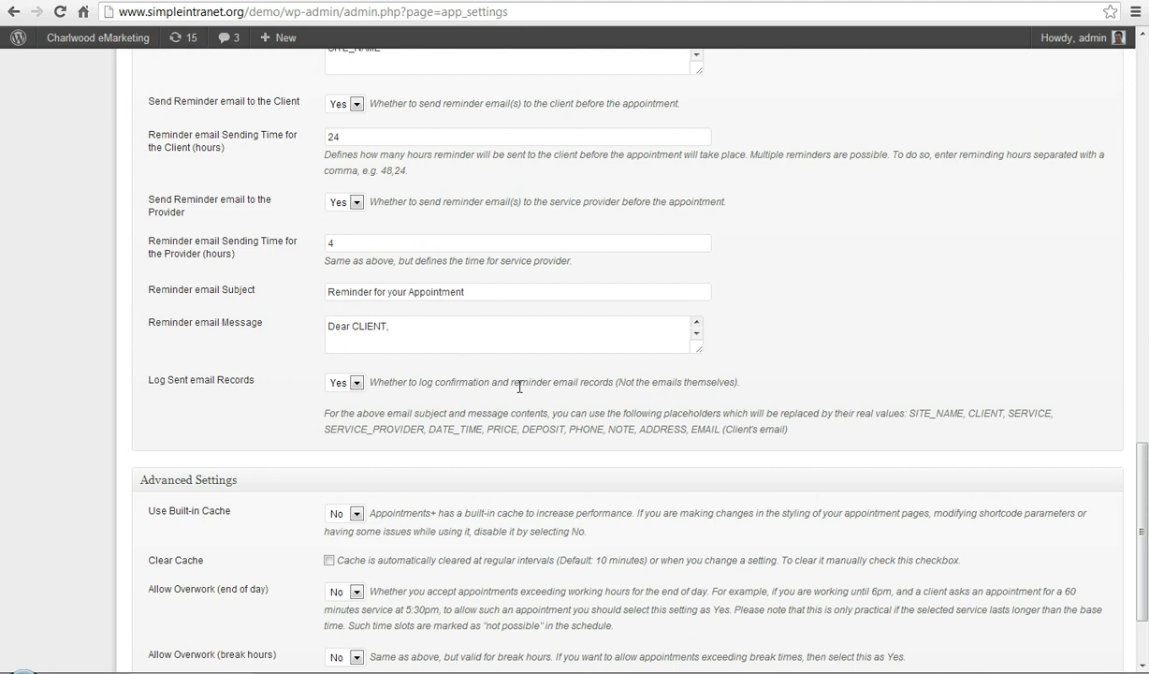
{"action": "scroll", "coordinate": [517, 390], "scroll_direction": "down", "scroll_amount": 1}
{"action": "scroll", "coordinate": [510, 385], "scroll_direction": "up", "scroll_amount": 2}
{"action": "scroll", "coordinate": [502, 382], "scroll_direction": "down", "scroll_amount": 3}
{"action": "scroll", "coordinate": [77, 578], "scroll_direction": "down", "scroll_amount": 2}
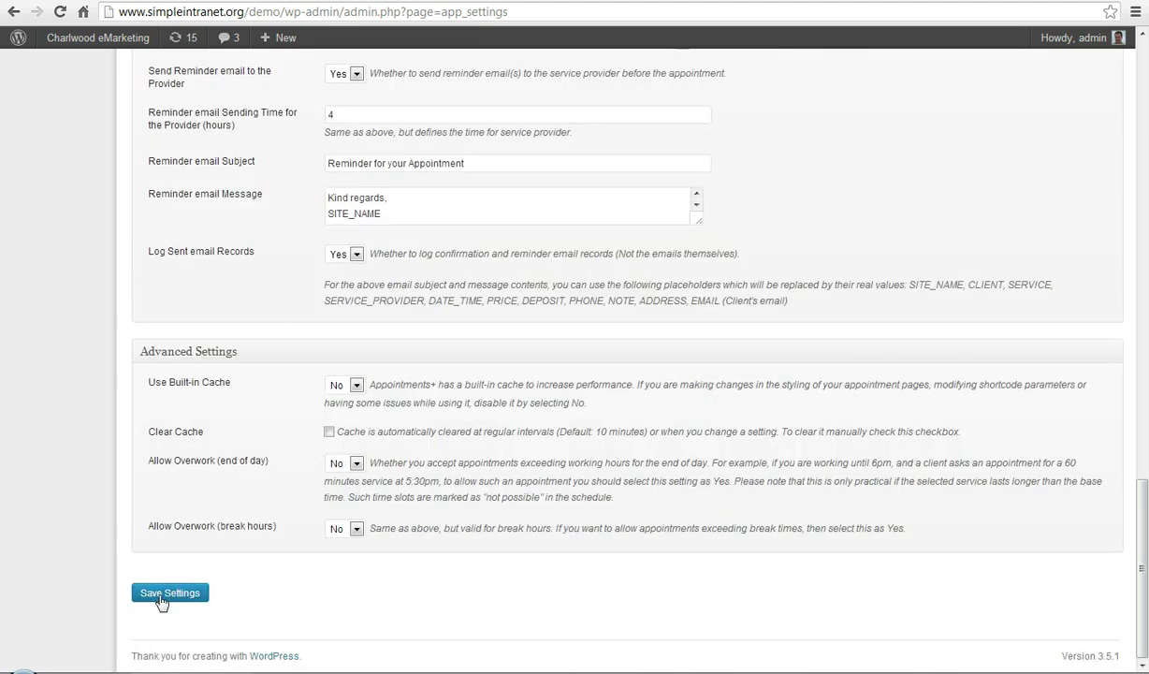
{"action": "left_click", "coordinate": [157, 594]}
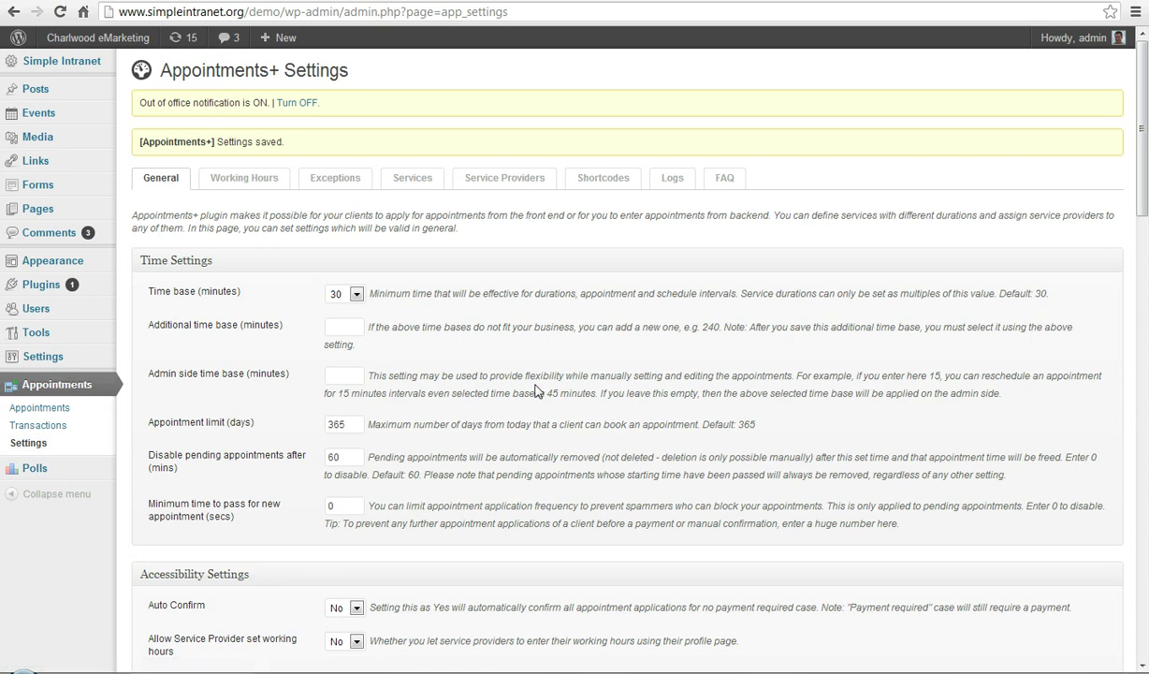
Step: On the Make an Appointment page, select Conference Room A and pick the 11:00 am slot on February 20, 2013
{"action": "scroll", "coordinate": [375, 384], "scroll_direction": "down", "scroll_amount": 5}
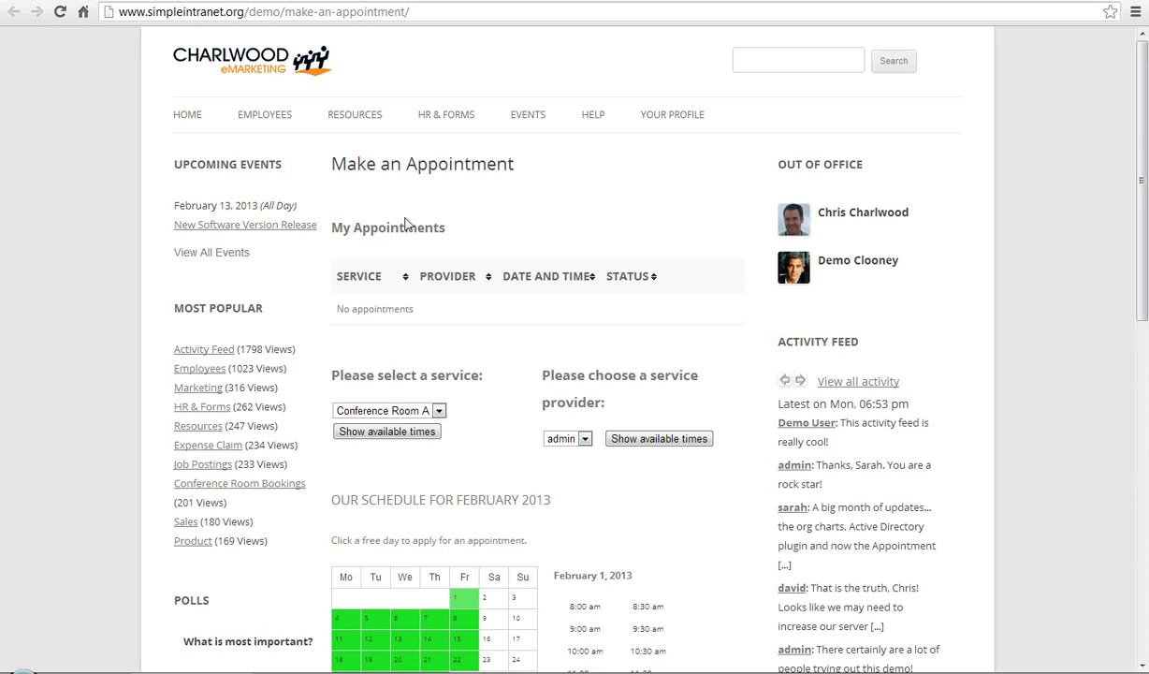
{"action": "scroll", "coordinate": [438, 272], "scroll_direction": "down", "scroll_amount": 3}
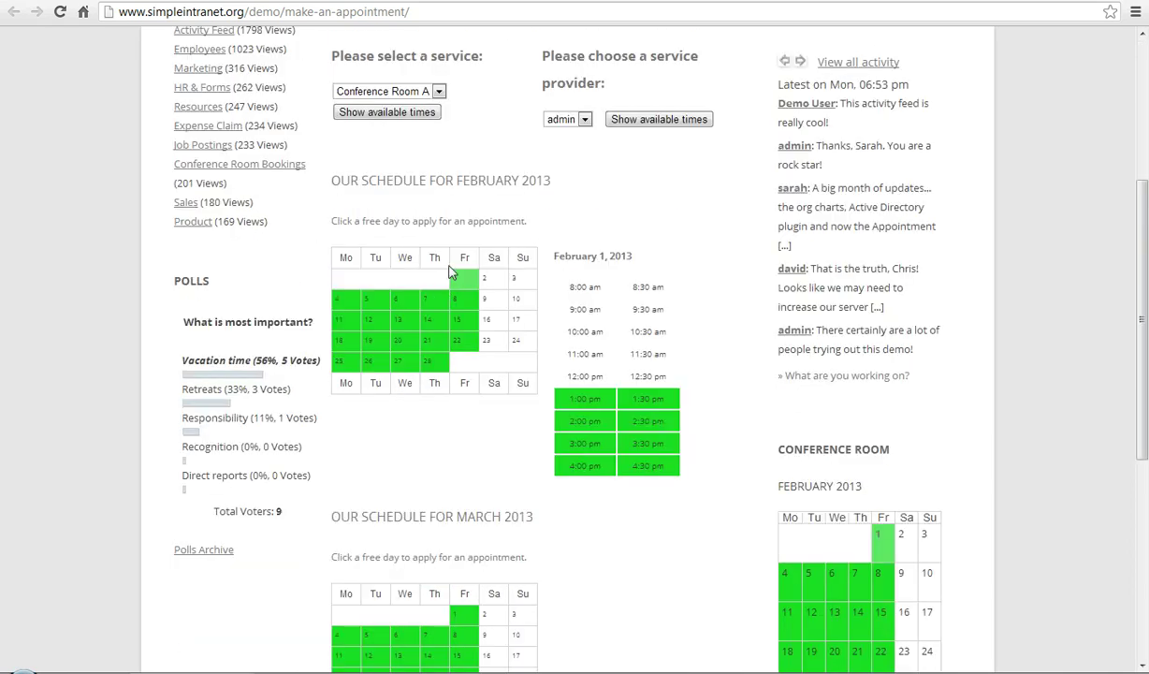
{"action": "left_click", "coordinate": [439, 92]}
{"action": "left_click", "coordinate": [459, 95]}
{"action": "scroll", "coordinate": [488, 225], "scroll_direction": "down", "scroll_amount": 1}
{"action": "scroll", "coordinate": [488, 220], "scroll_direction": "down", "scroll_amount": 1}
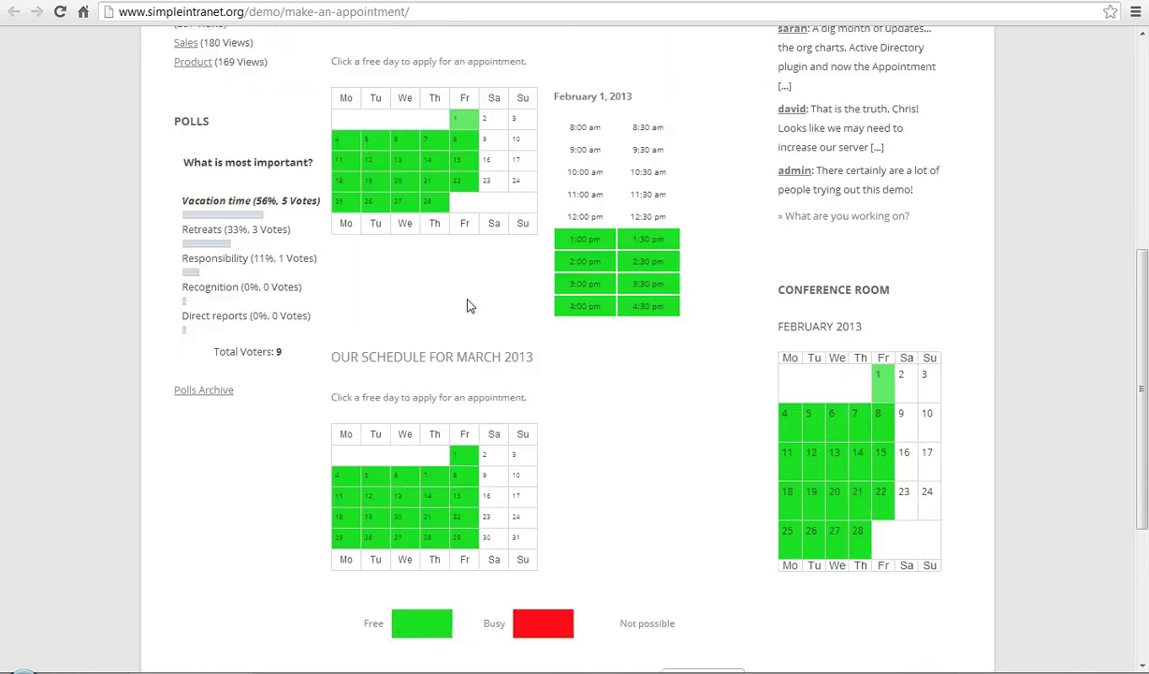
{"action": "left_click", "coordinate": [401, 182]}
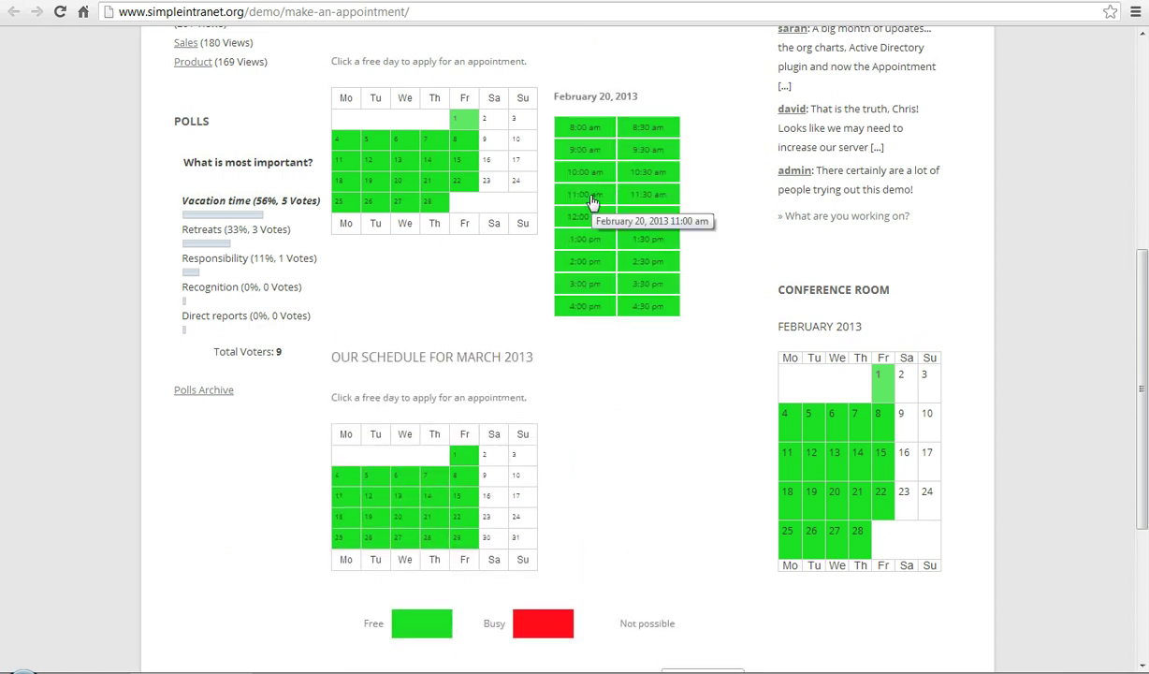
{"action": "left_click", "coordinate": [590, 197]}
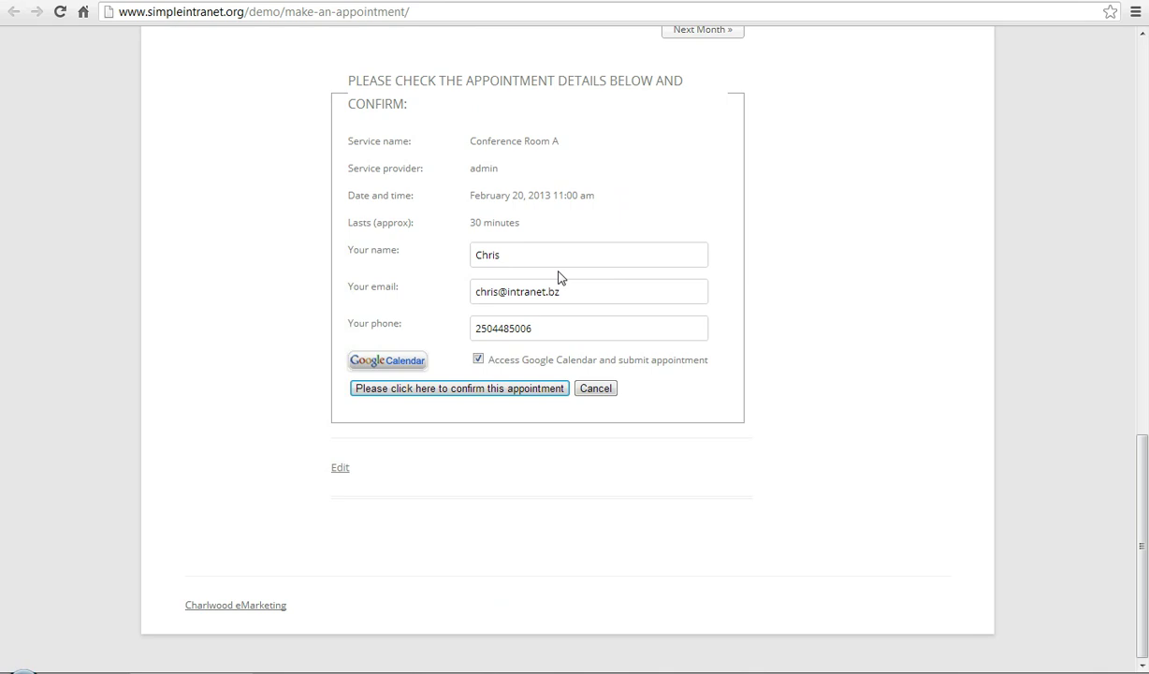
Step: Disable the Google Calendar submission for the booking, confirm the appointment and dismiss the acknowledgement
{"action": "left_click", "coordinate": [478, 359]}
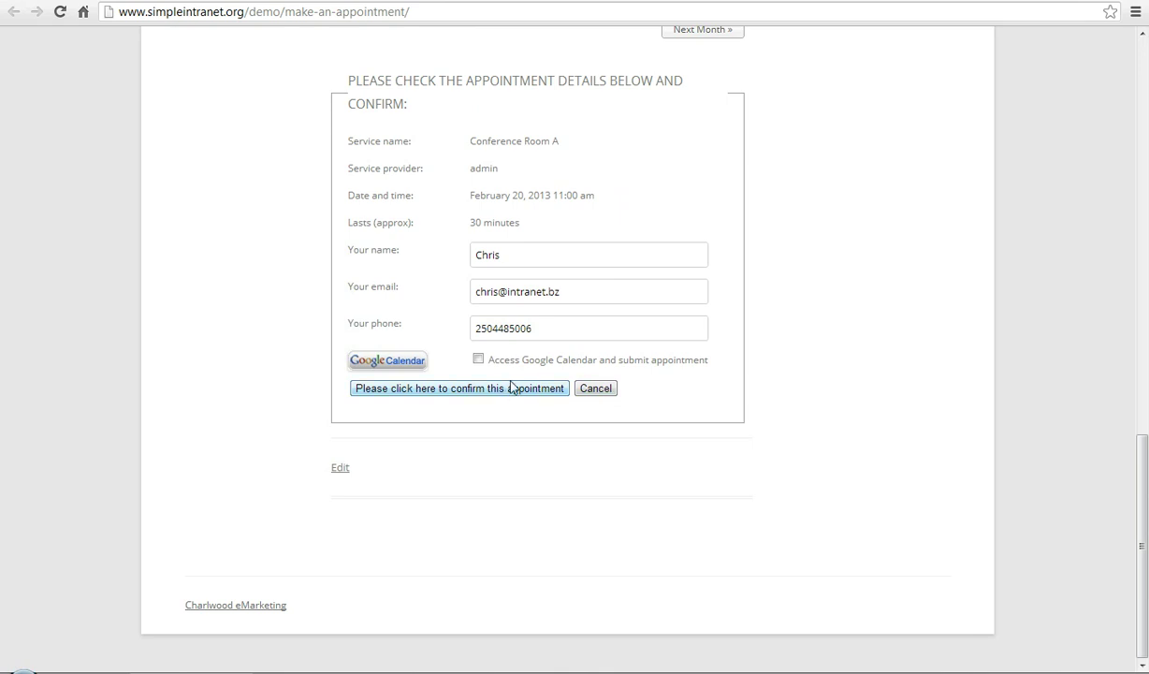
{"action": "left_click", "coordinate": [503, 391]}
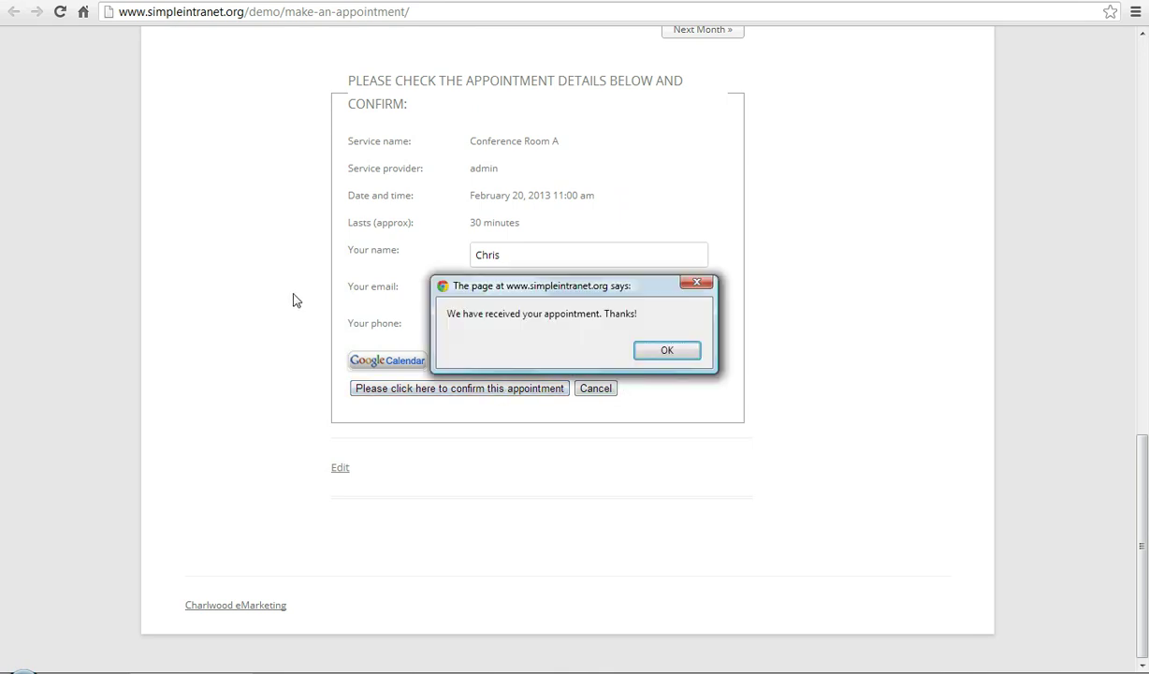
{"action": "left_click", "coordinate": [668, 349]}
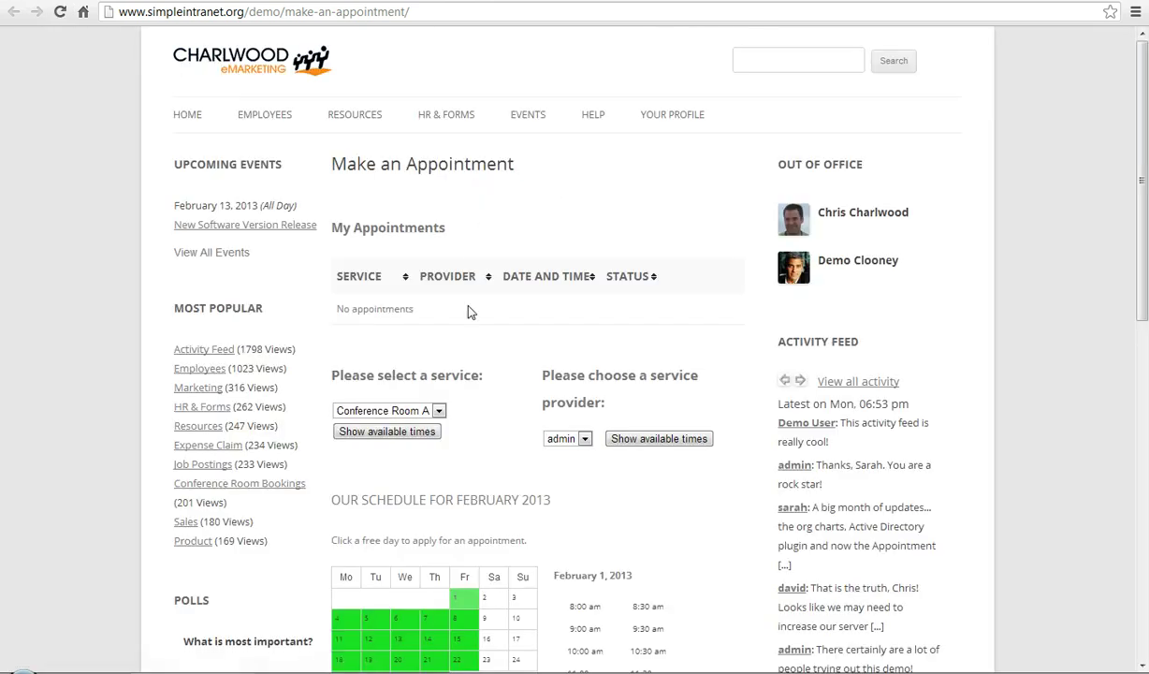
Step: Open the Make an Appointment page for editing and examine the appointment shortcodes in its content
{"action": "scroll", "coordinate": [470, 318], "scroll_direction": "down", "scroll_amount": 7}
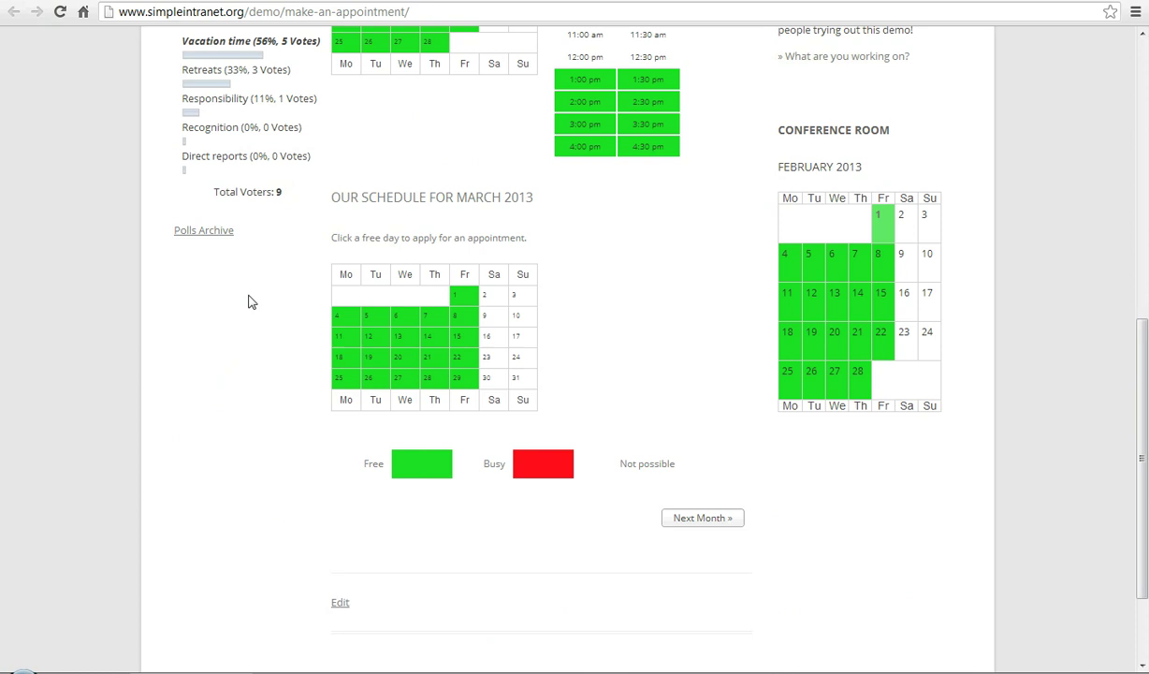
{"action": "scroll", "coordinate": [290, 393], "scroll_direction": "down", "scroll_amount": 2}
{"action": "left_click", "coordinate": [339, 469]}
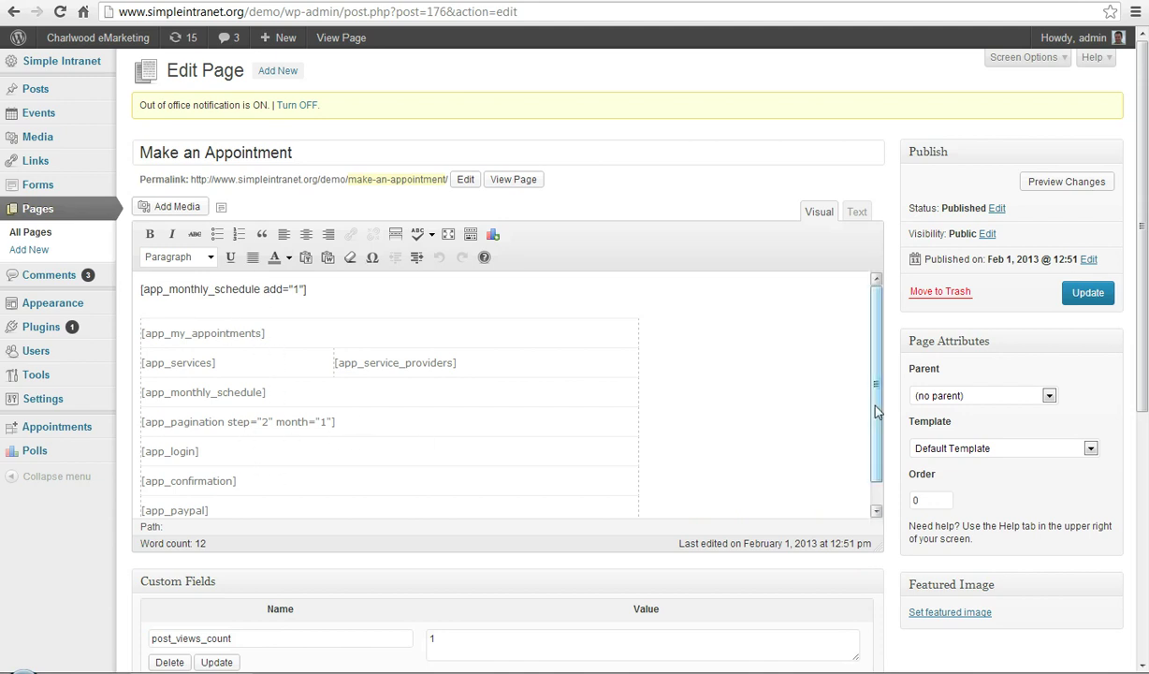
{"action": "left_click_drag", "start_coordinate": [876, 418], "coordinate": [879, 446]}
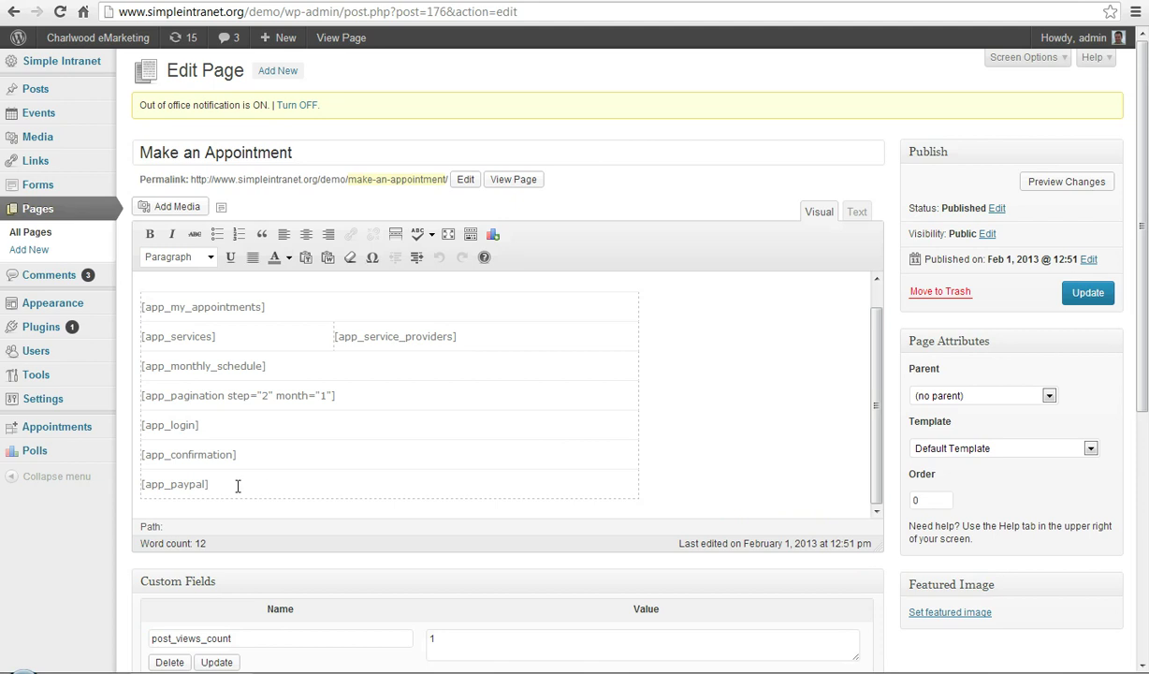
{"action": "left_click_drag", "start_coordinate": [238, 486], "coordinate": [123, 495]}
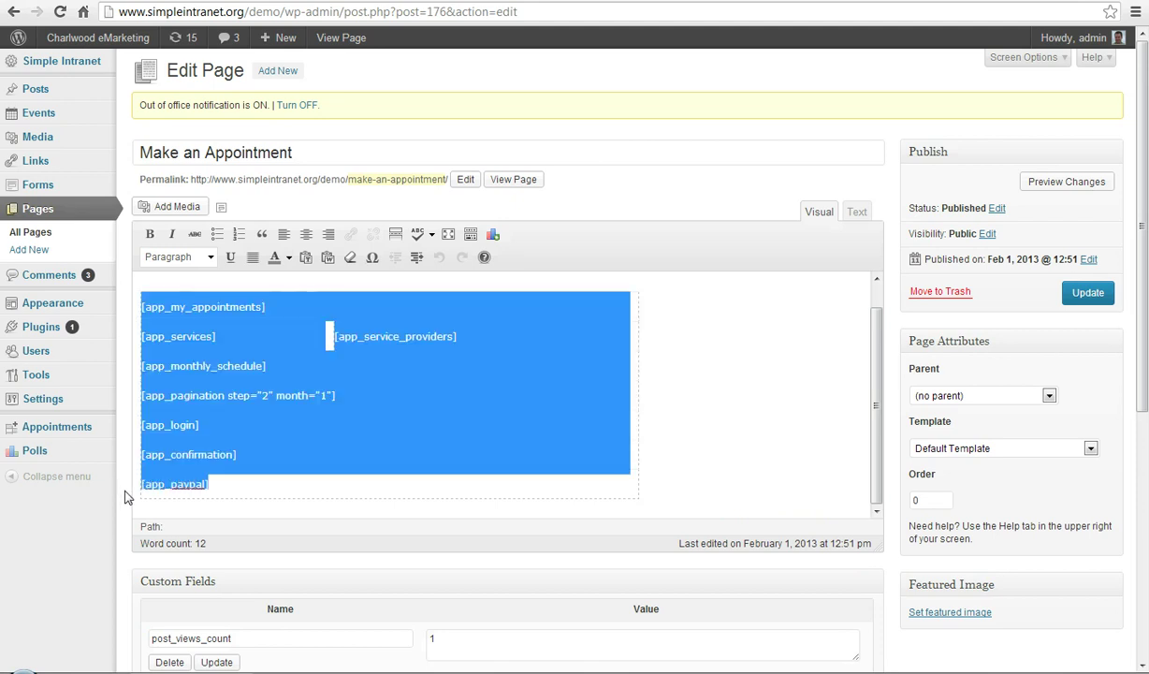
{"action": "left_click", "coordinate": [845, 400]}
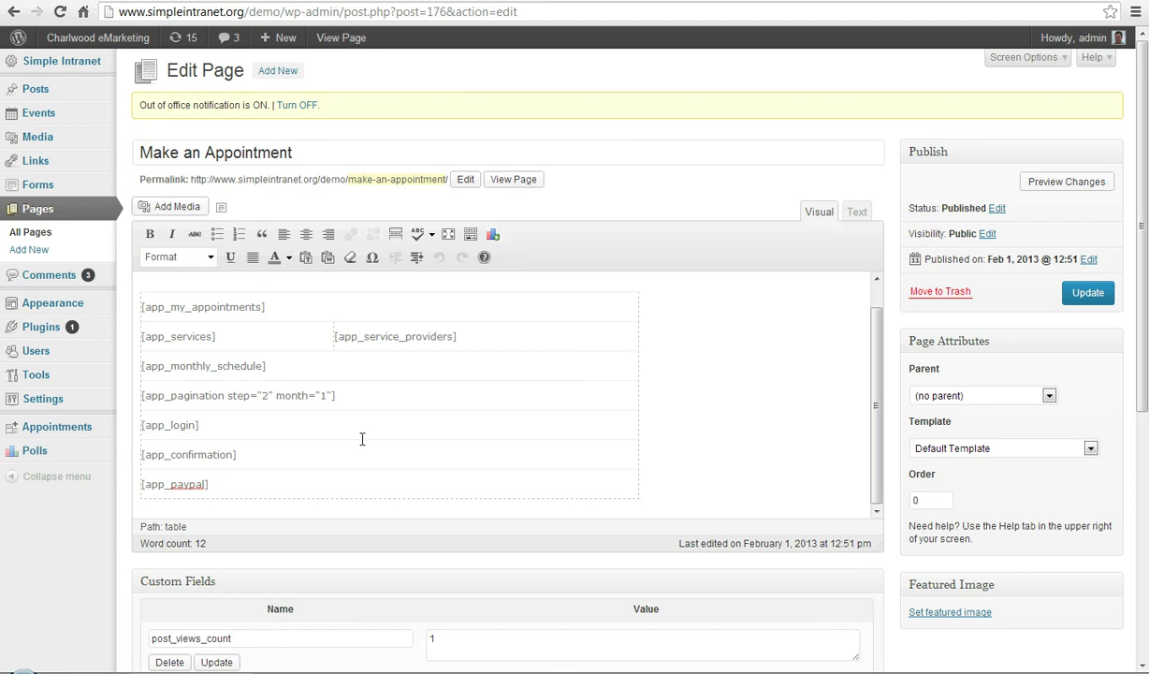
{"action": "type", "text": "[app_monthly_schedule add=\"1\"]"}
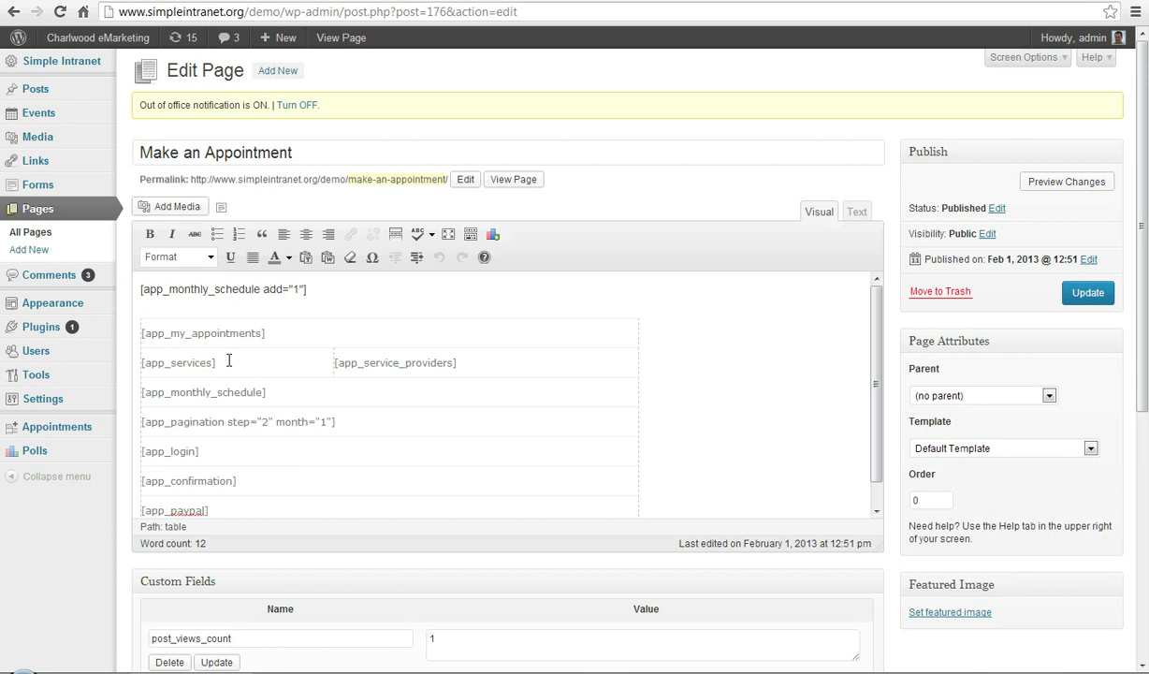
Step: Return to the Appointments+ settings and review the working hours, services and service providers
{"action": "mouse_move", "coordinate": [62, 429]}
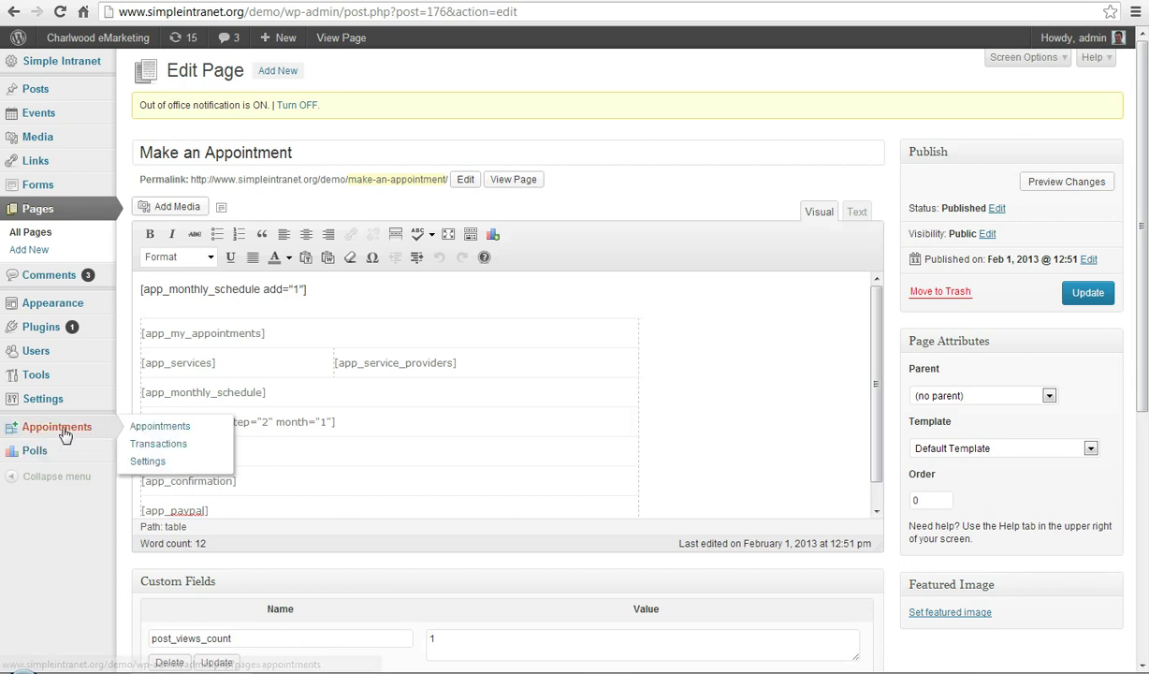
{"action": "left_click", "coordinate": [142, 466]}
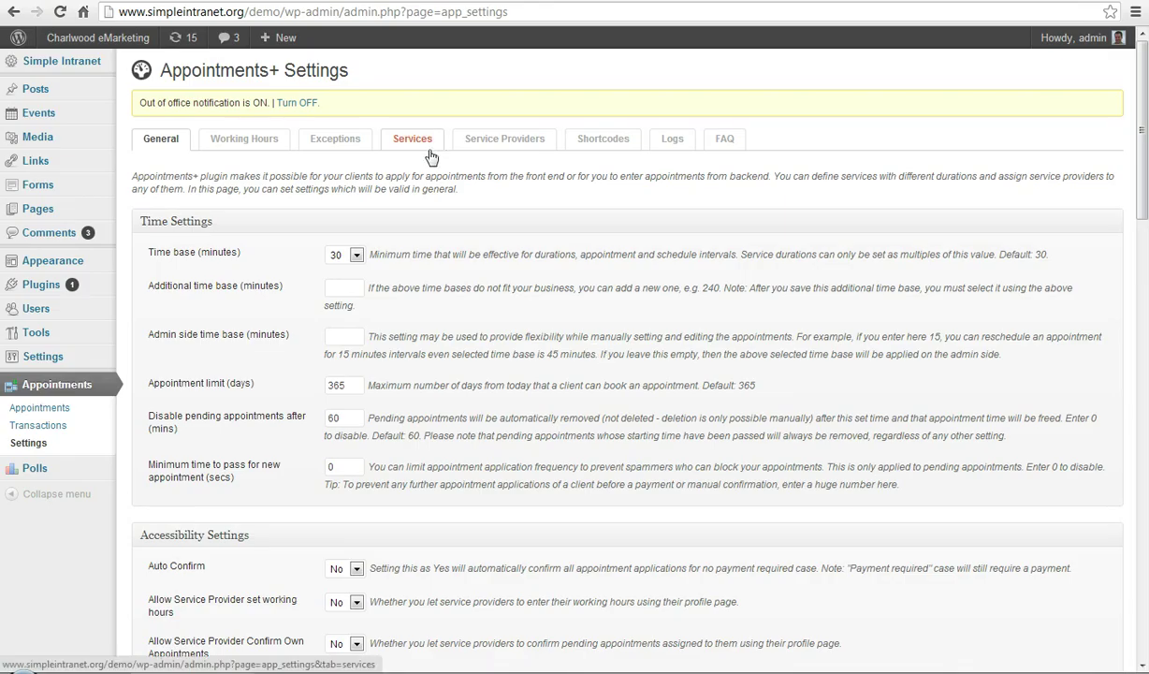
{"action": "left_click", "coordinate": [238, 141]}
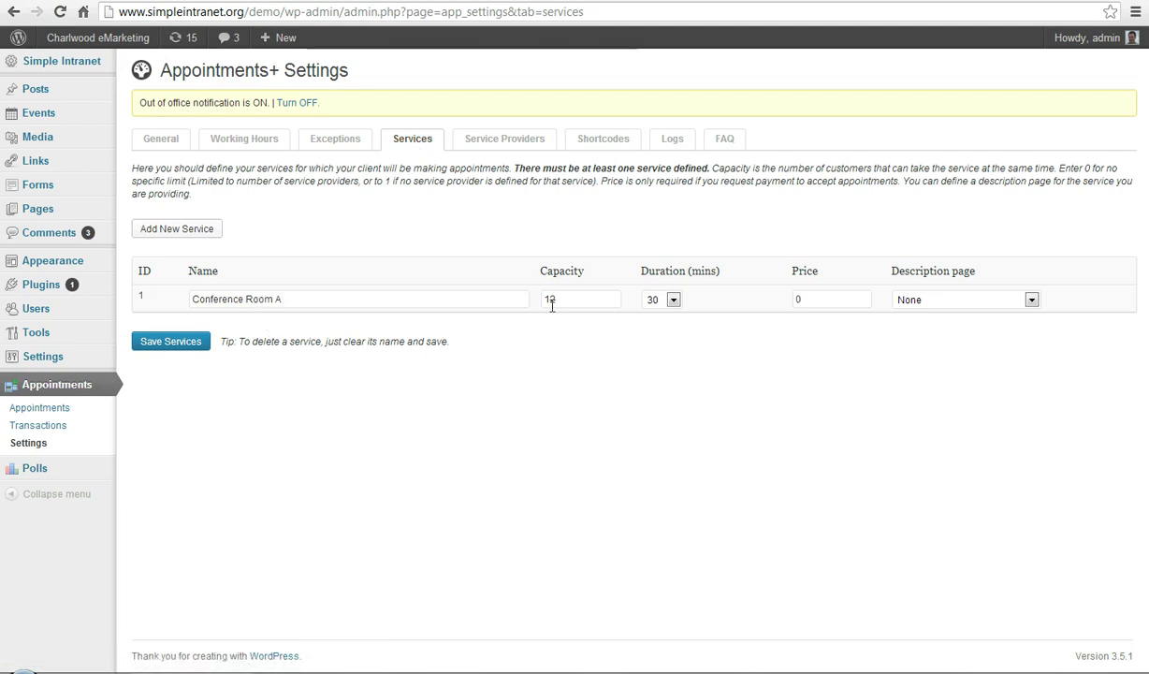
{"action": "left_click", "coordinate": [569, 297]}
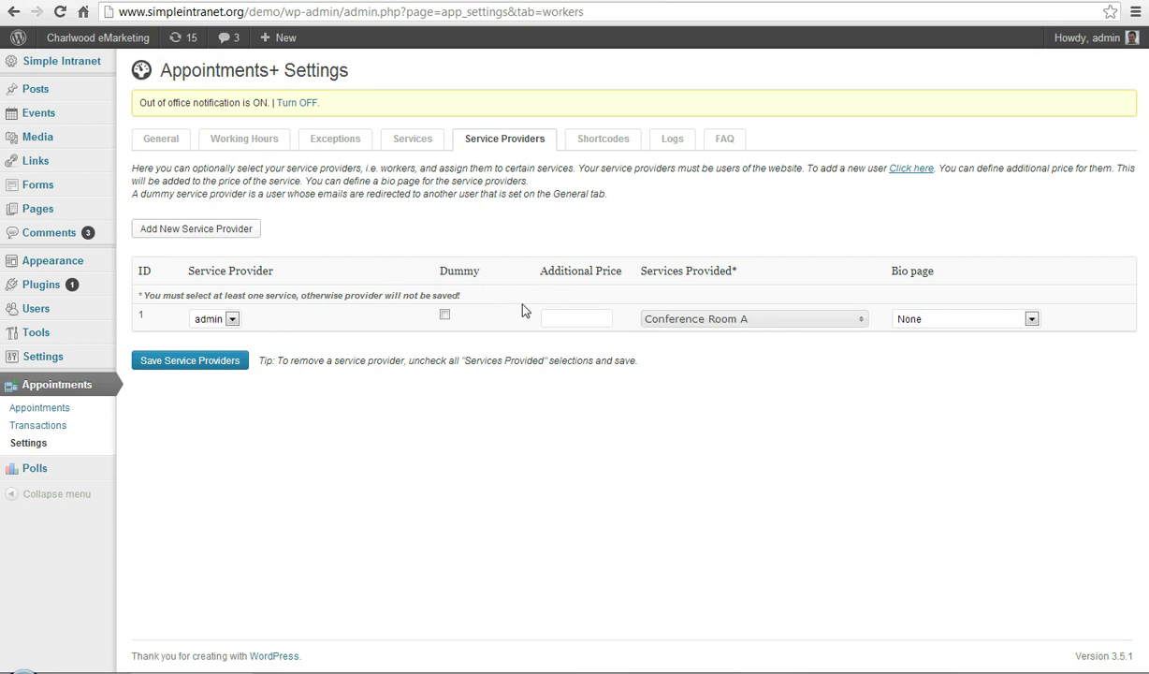
Step: Review the Appointments+ shortcode reference and check the pending appointments in the appointments list
{"action": "left_click", "coordinate": [603, 145]}
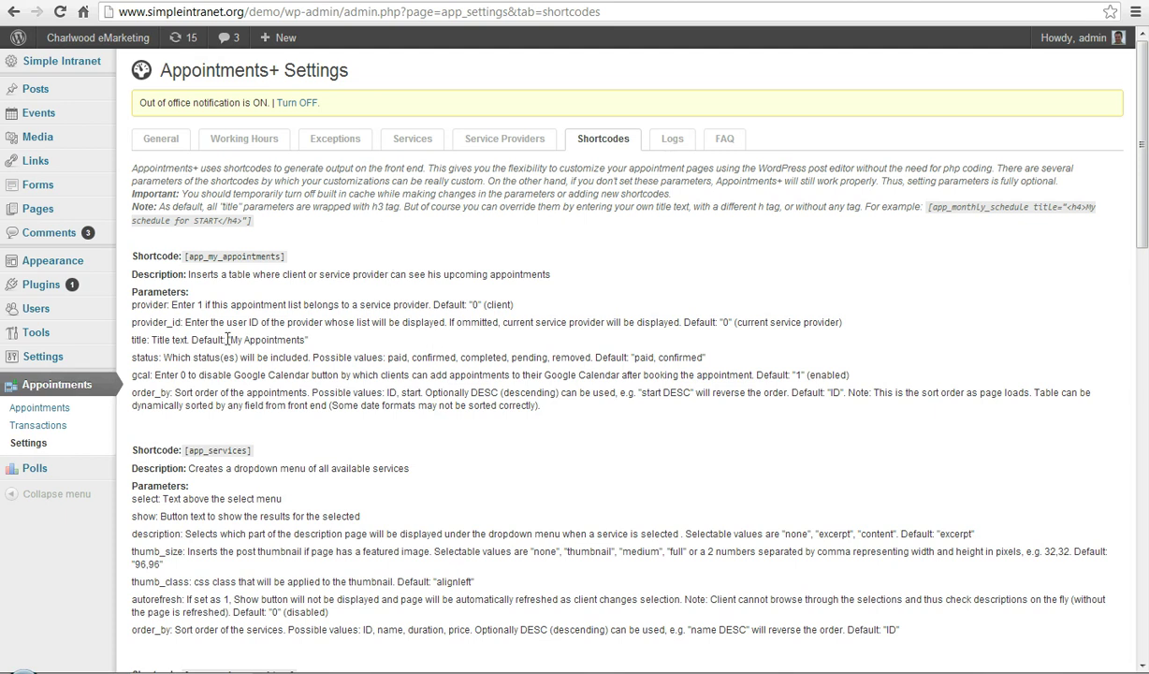
{"action": "left_click", "coordinate": [67, 415]}
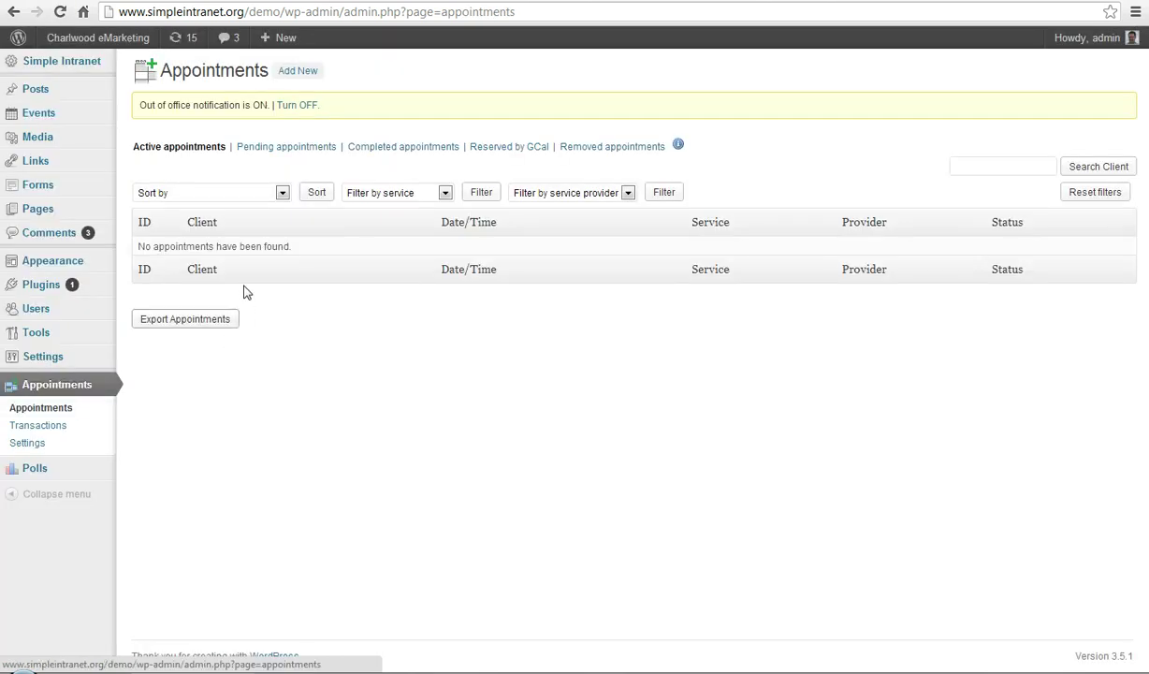
{"action": "left_click", "coordinate": [288, 148]}
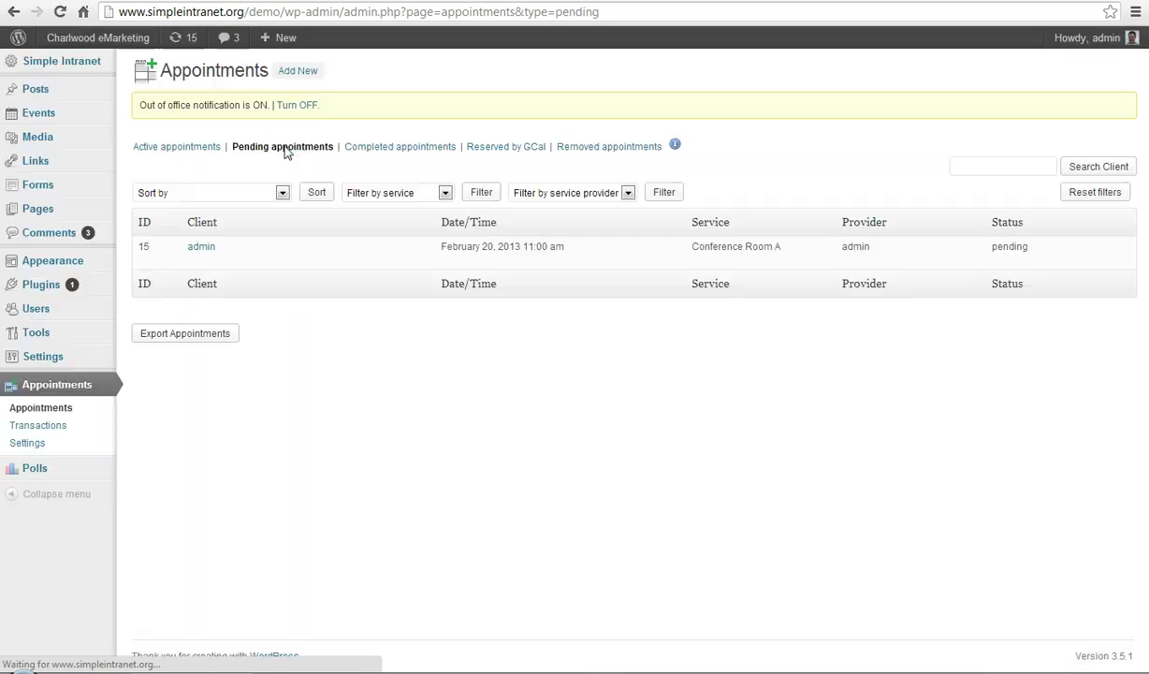
{"action": "mouse_move", "coordinate": [199, 259]}
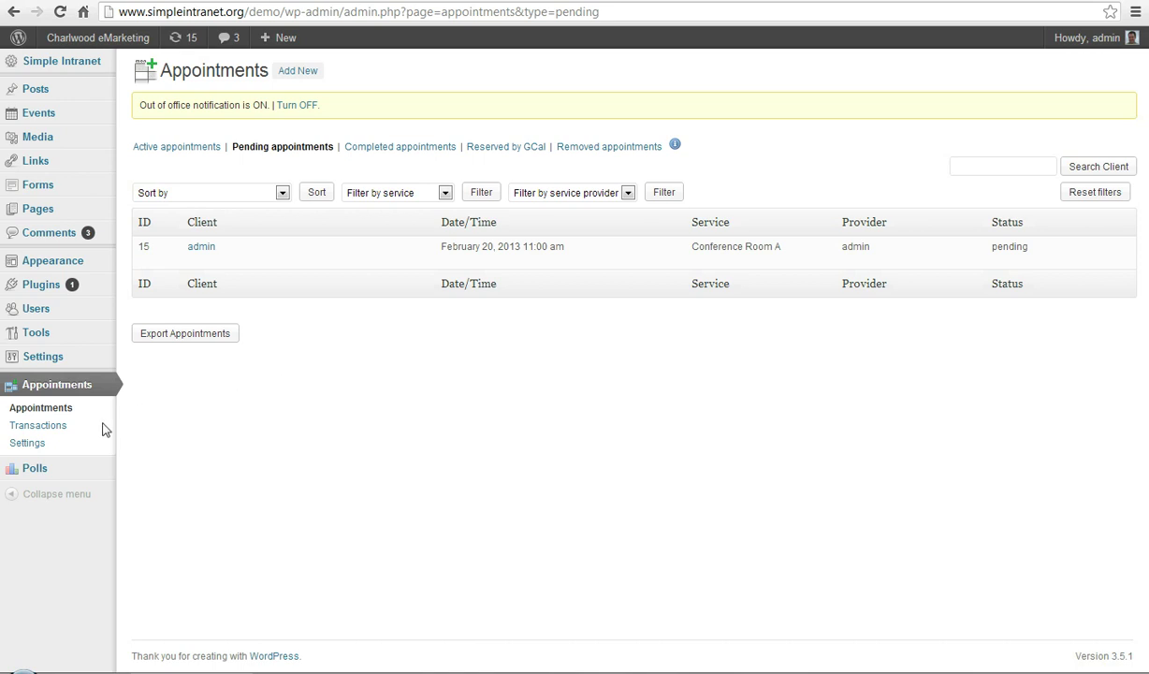
Step: In the general Appointments+ settings, set Auto Confirm to Yes under Accessibility Settings
{"action": "left_click", "coordinate": [35, 441]}
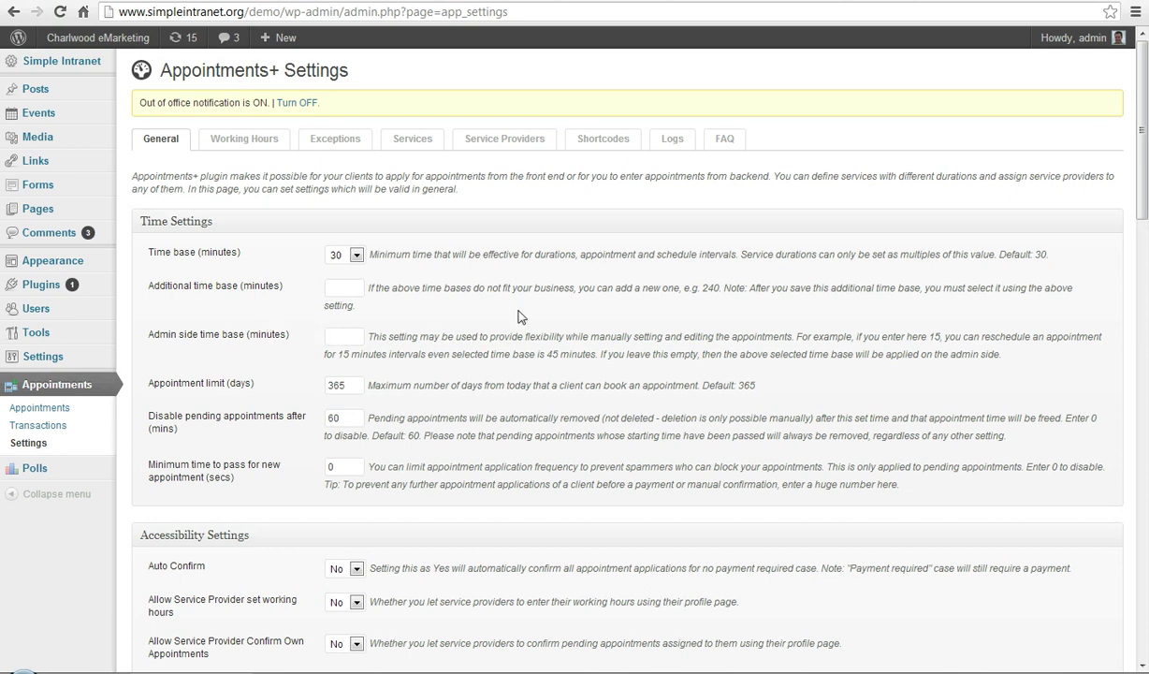
{"action": "scroll", "coordinate": [520, 316], "scroll_direction": "down", "scroll_amount": 3}
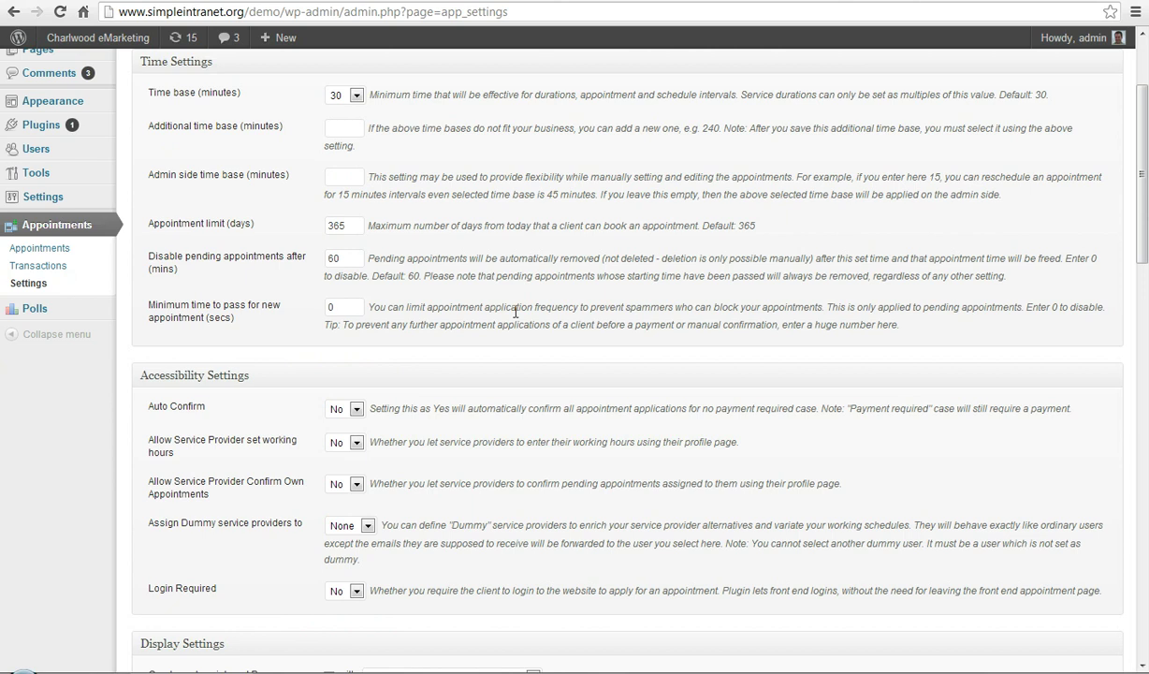
{"action": "left_click", "coordinate": [357, 411]}
{"action": "left_click", "coordinate": [337, 430]}
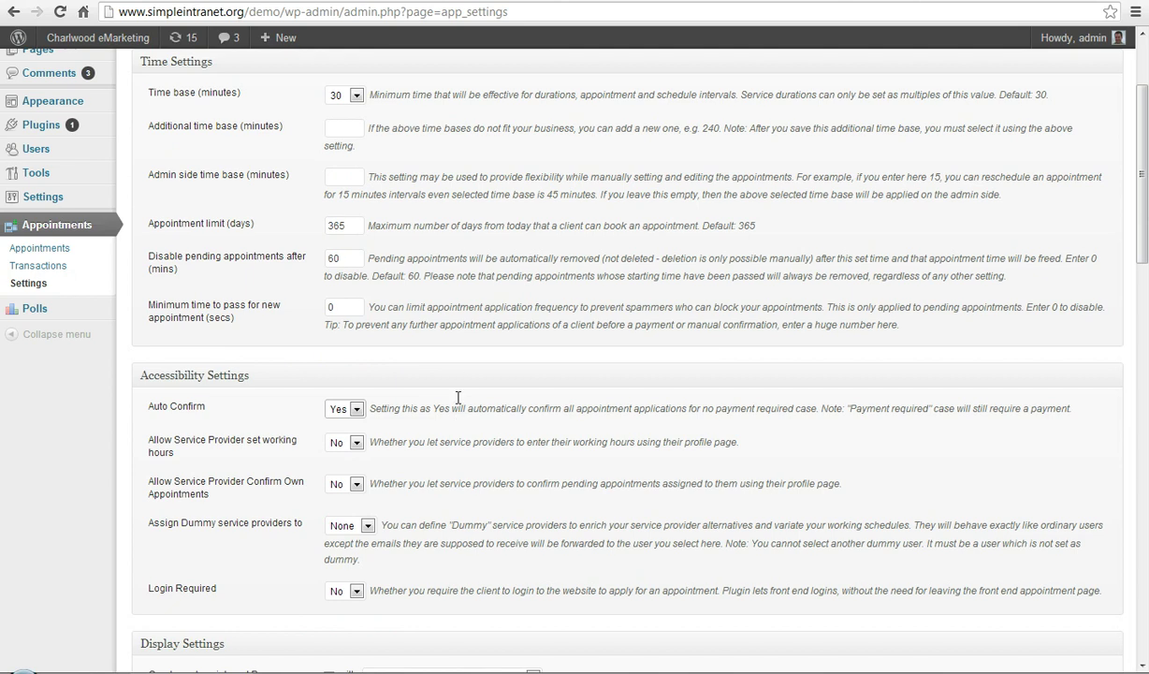